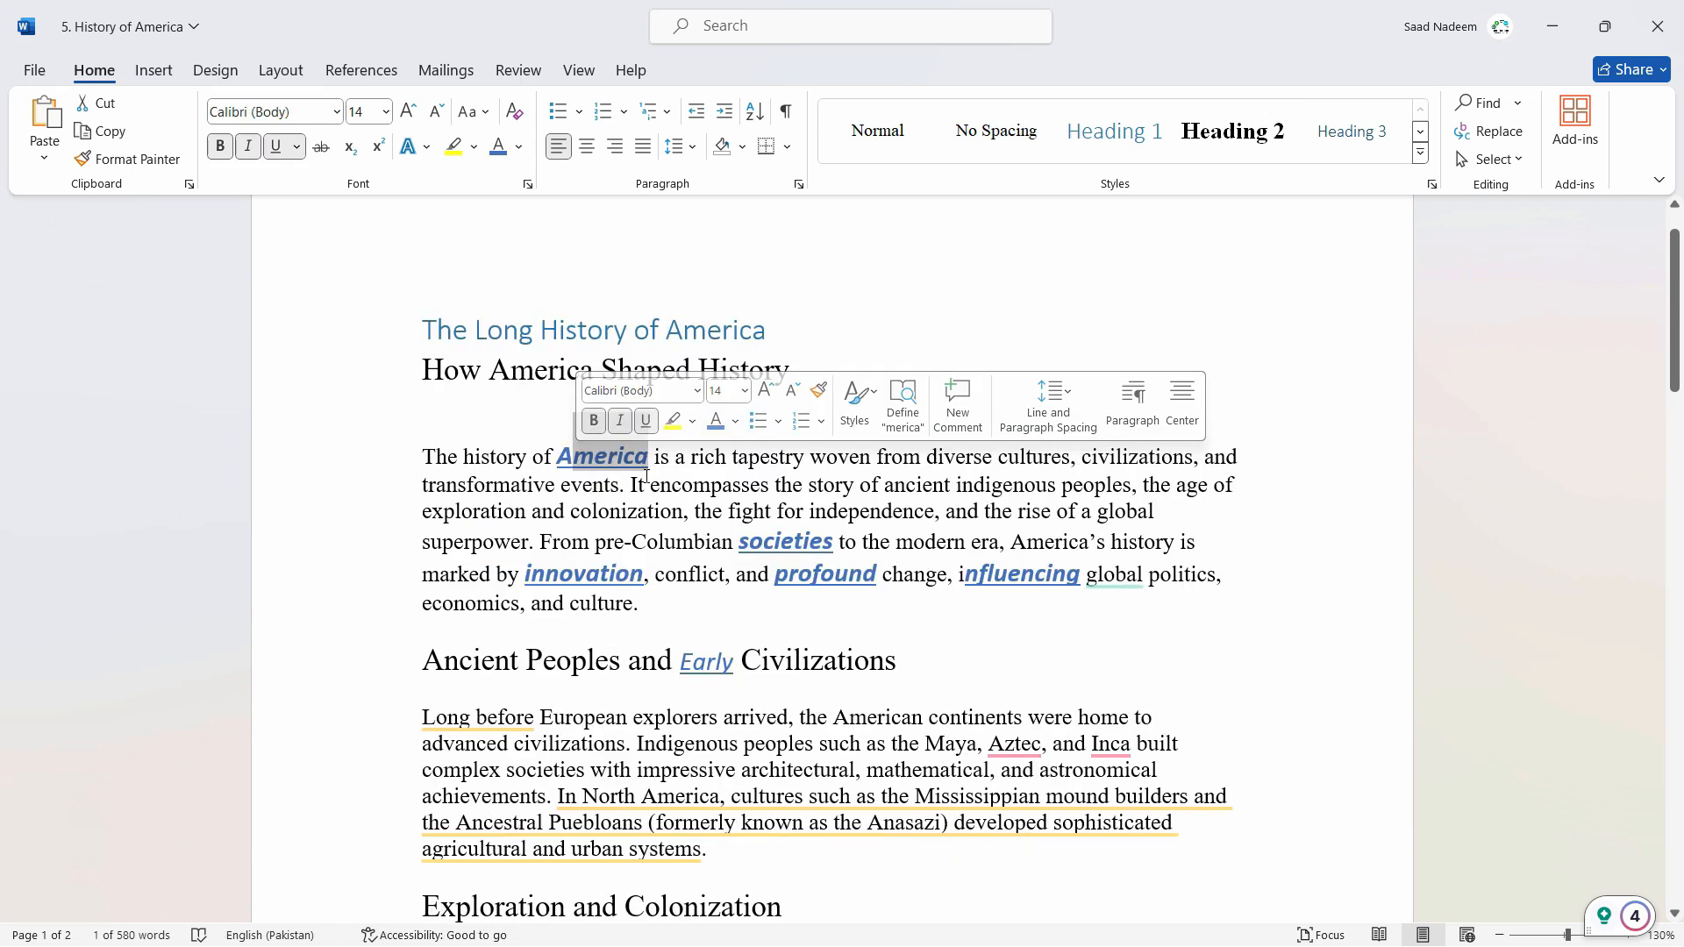
{"action": "left_click", "coordinate": [648, 471]}
{"action": "left_click_drag", "start_coordinate": [648, 465], "coordinate": [561, 461]}
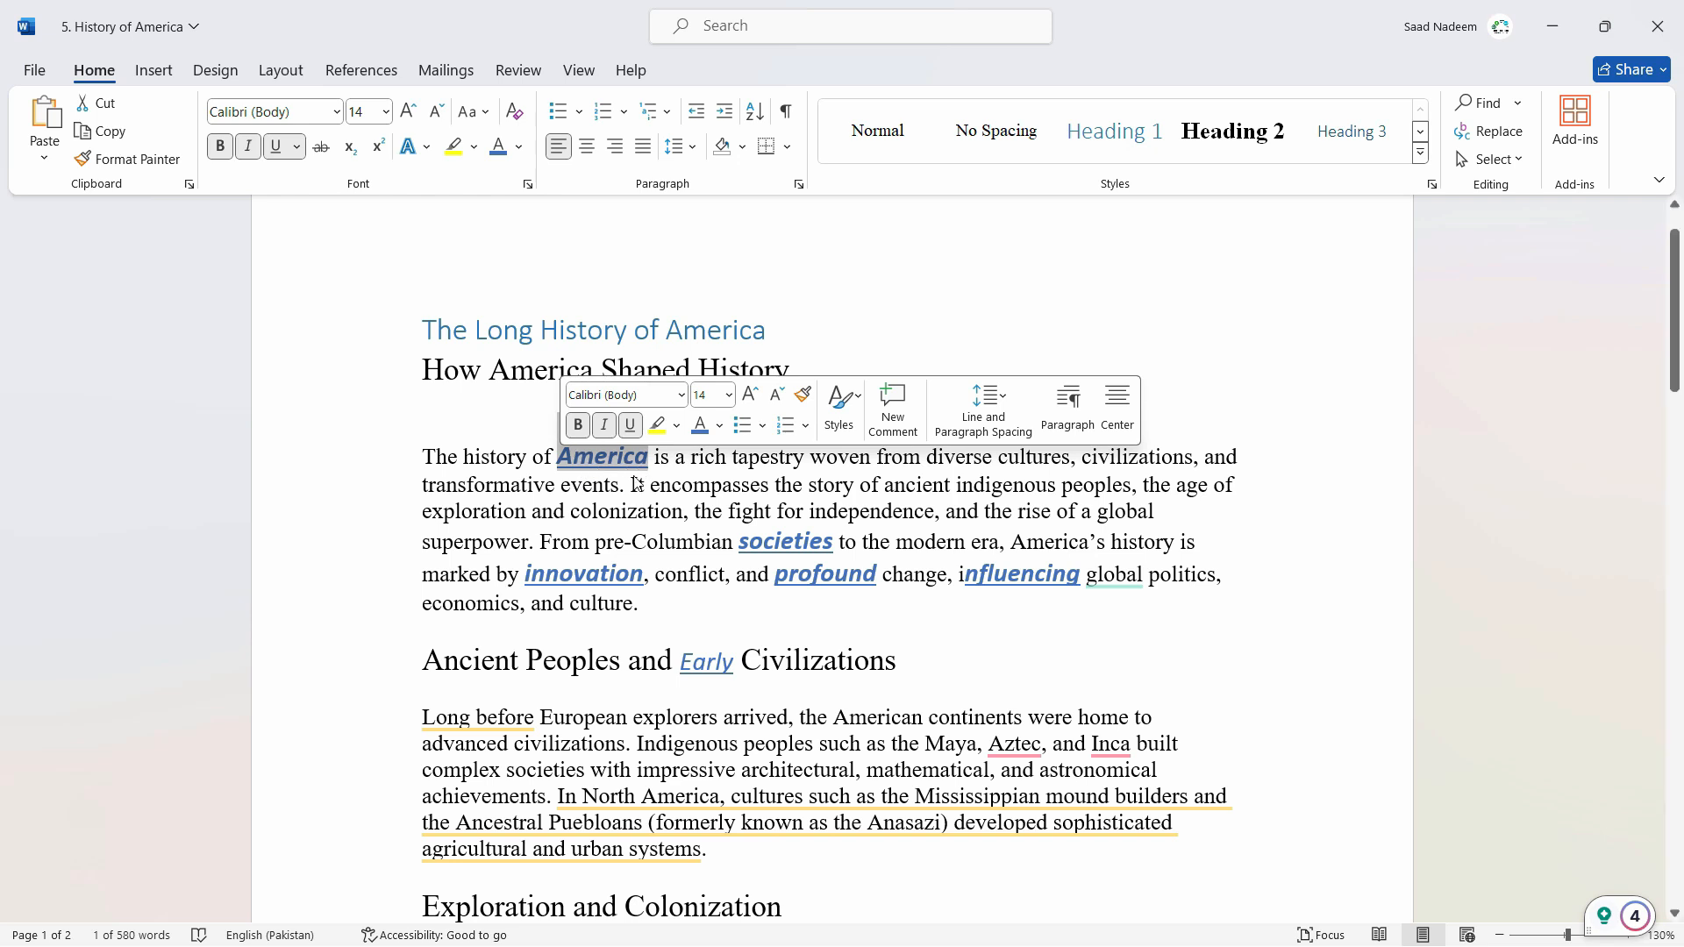
{"action": "left_click", "coordinate": [136, 159]}
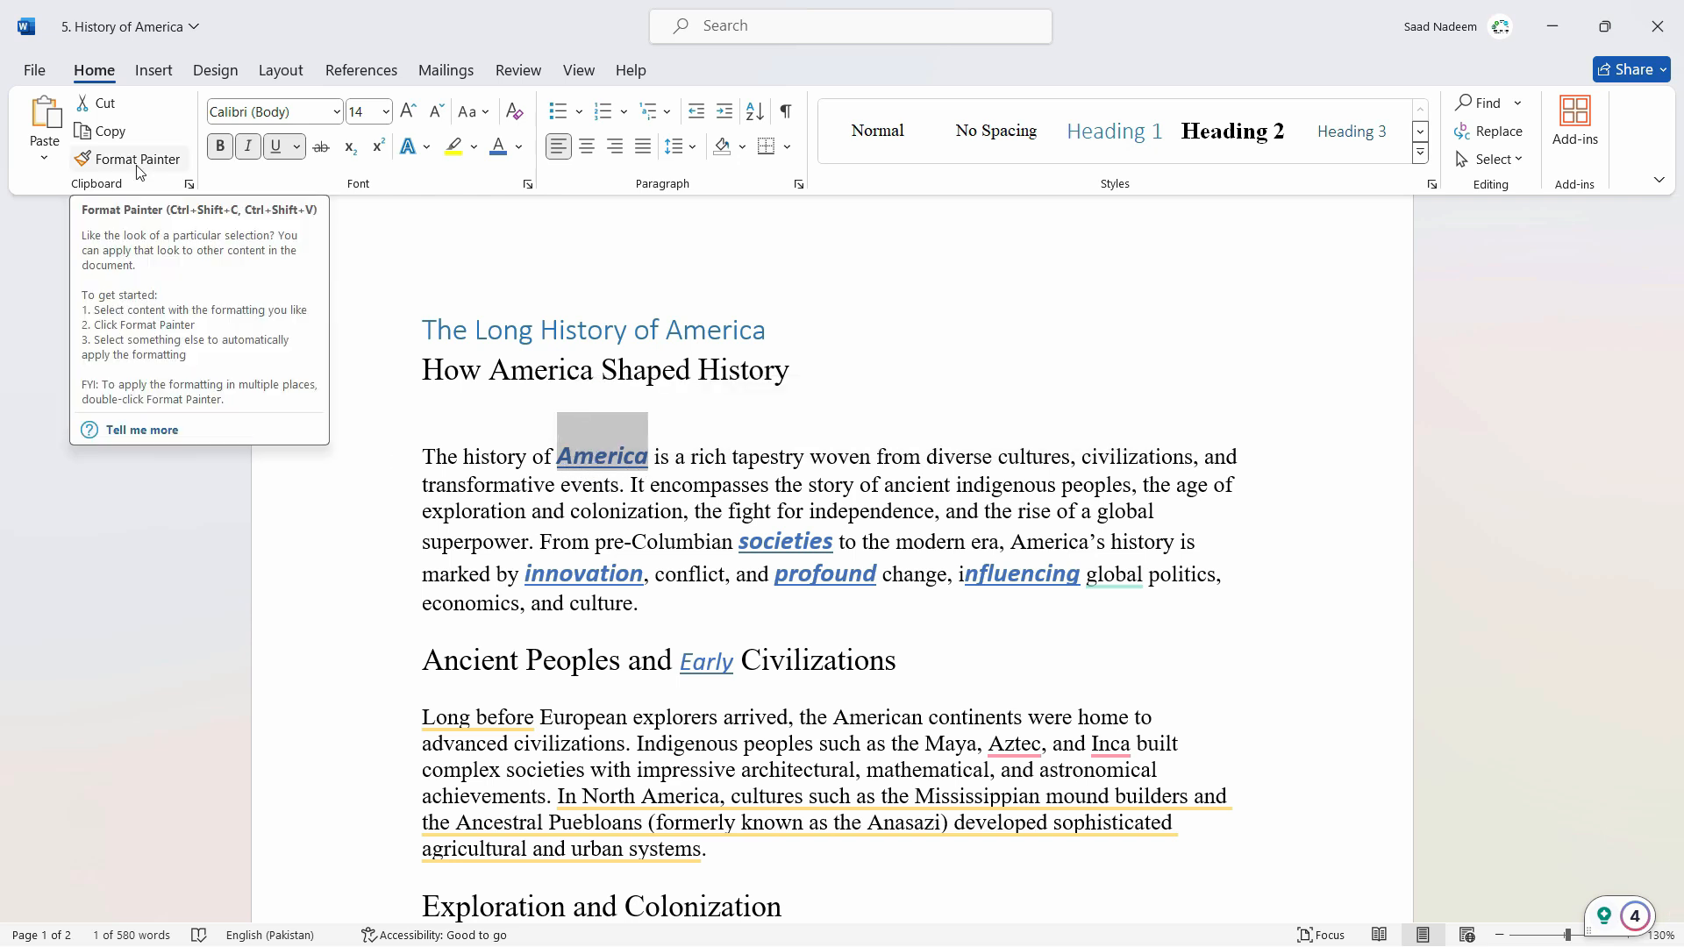
{"action": "key", "text": "Escape"}
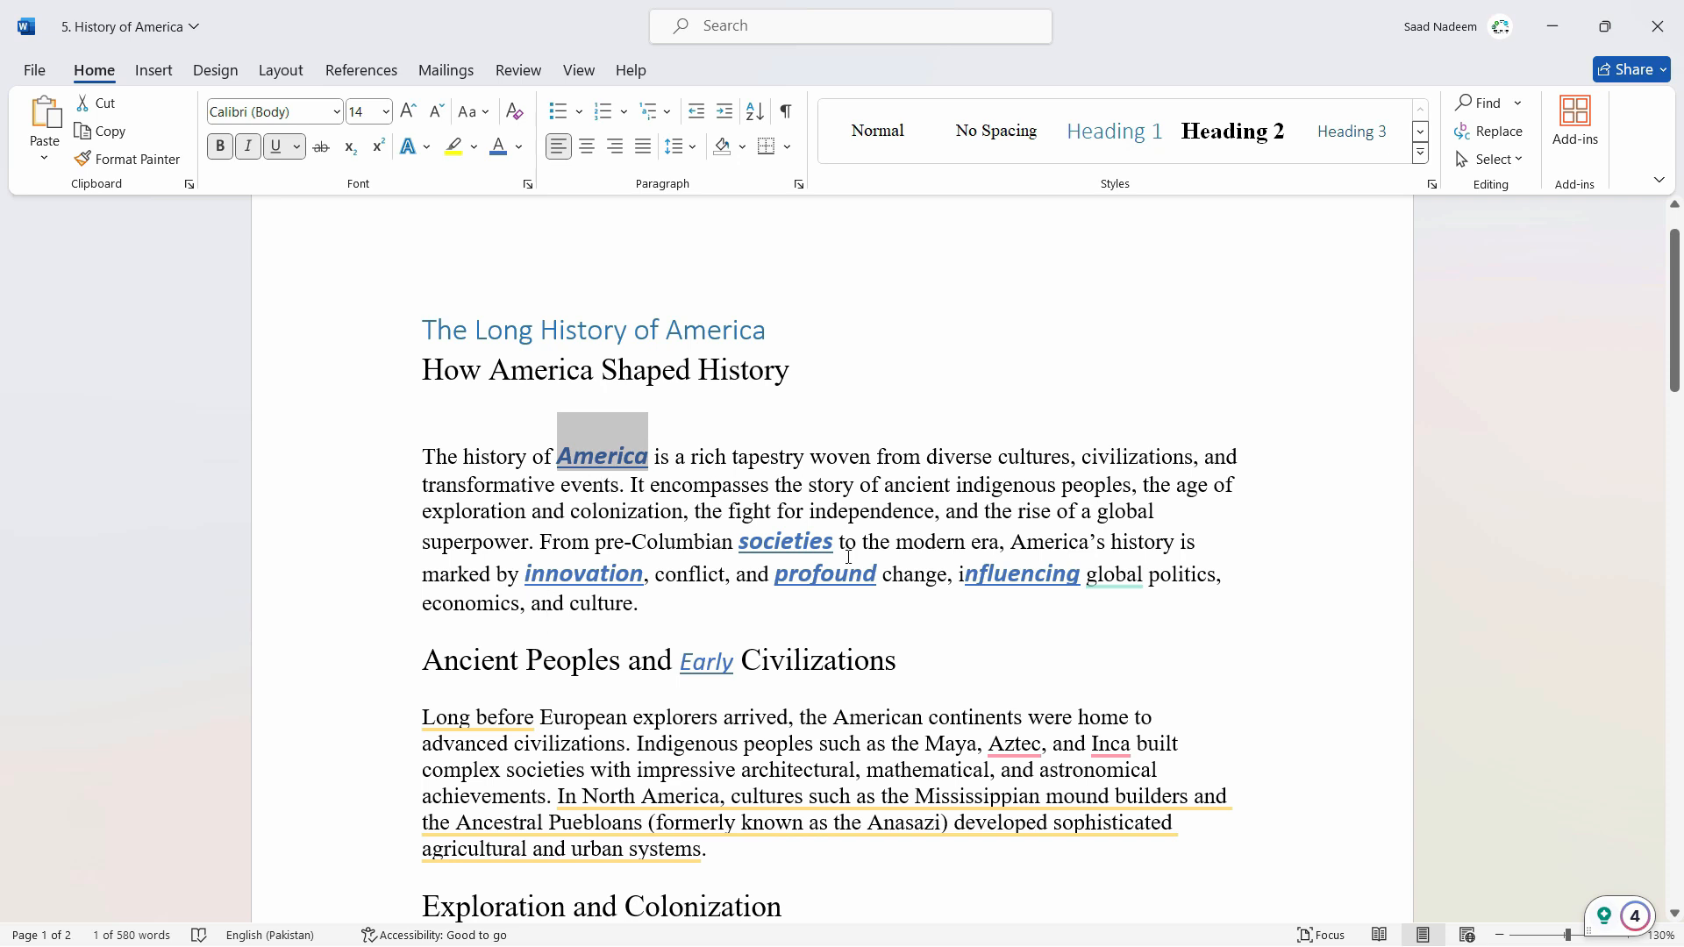
{"action": "left_click", "coordinate": [803, 600]}
{"action": "left_click", "coordinate": [653, 457]}
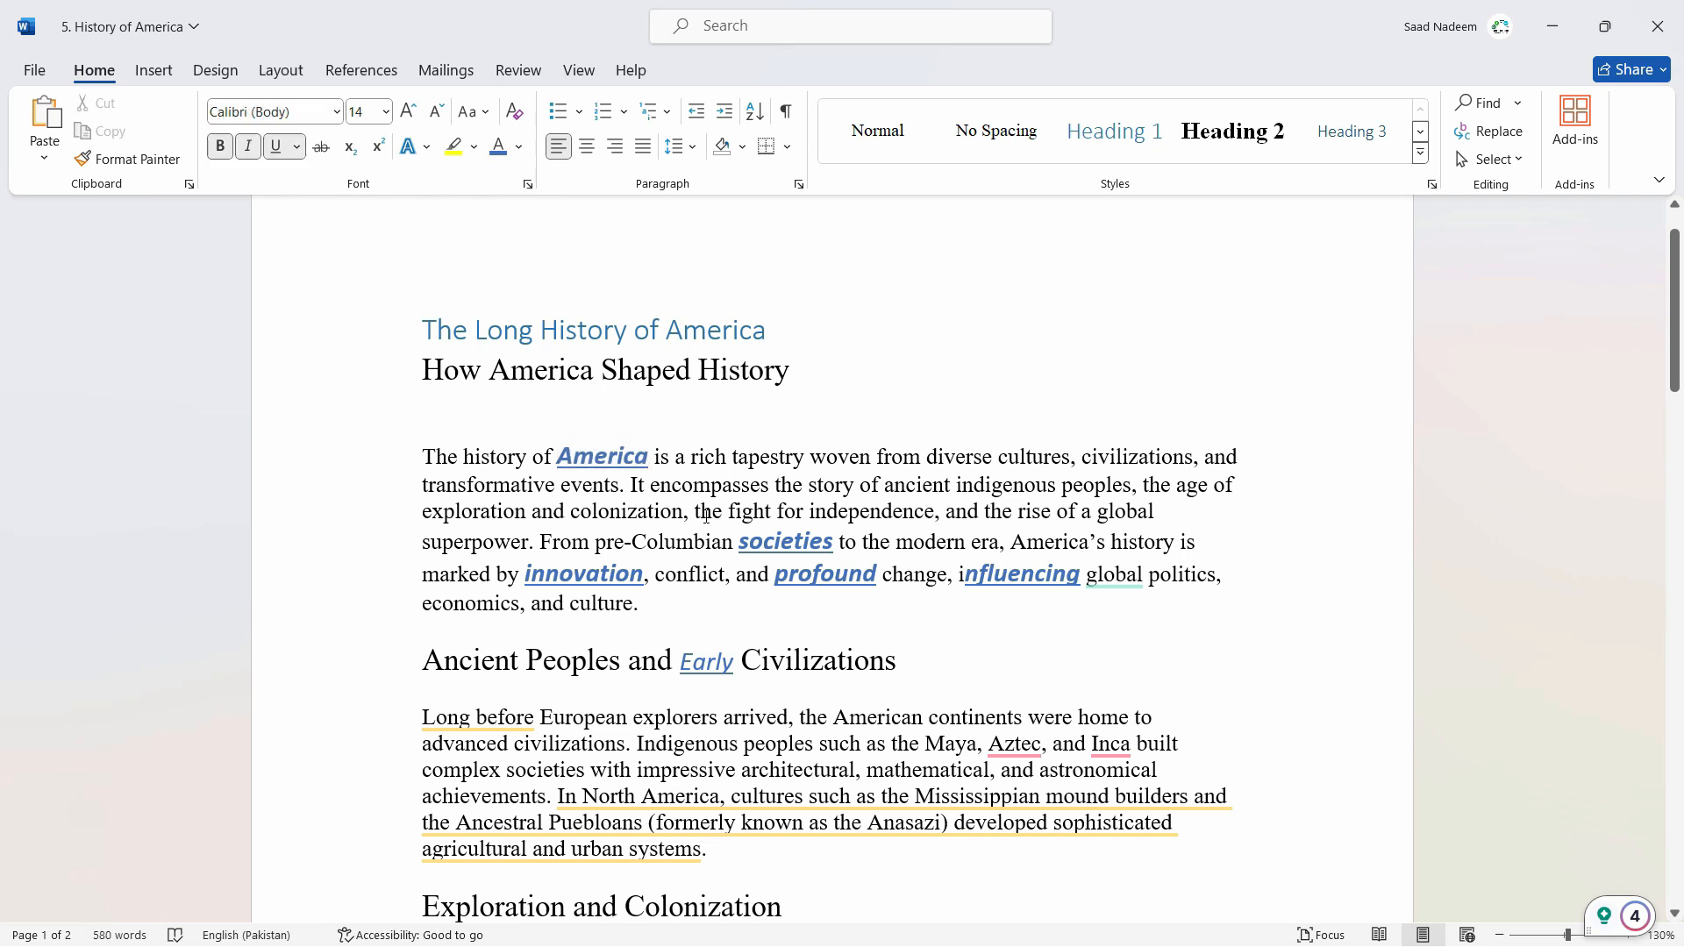
Set up a find-and-replace search for "America" with an empty replacement text and case matching enabled.
{"action": "left_click", "coordinate": [550, 370]}
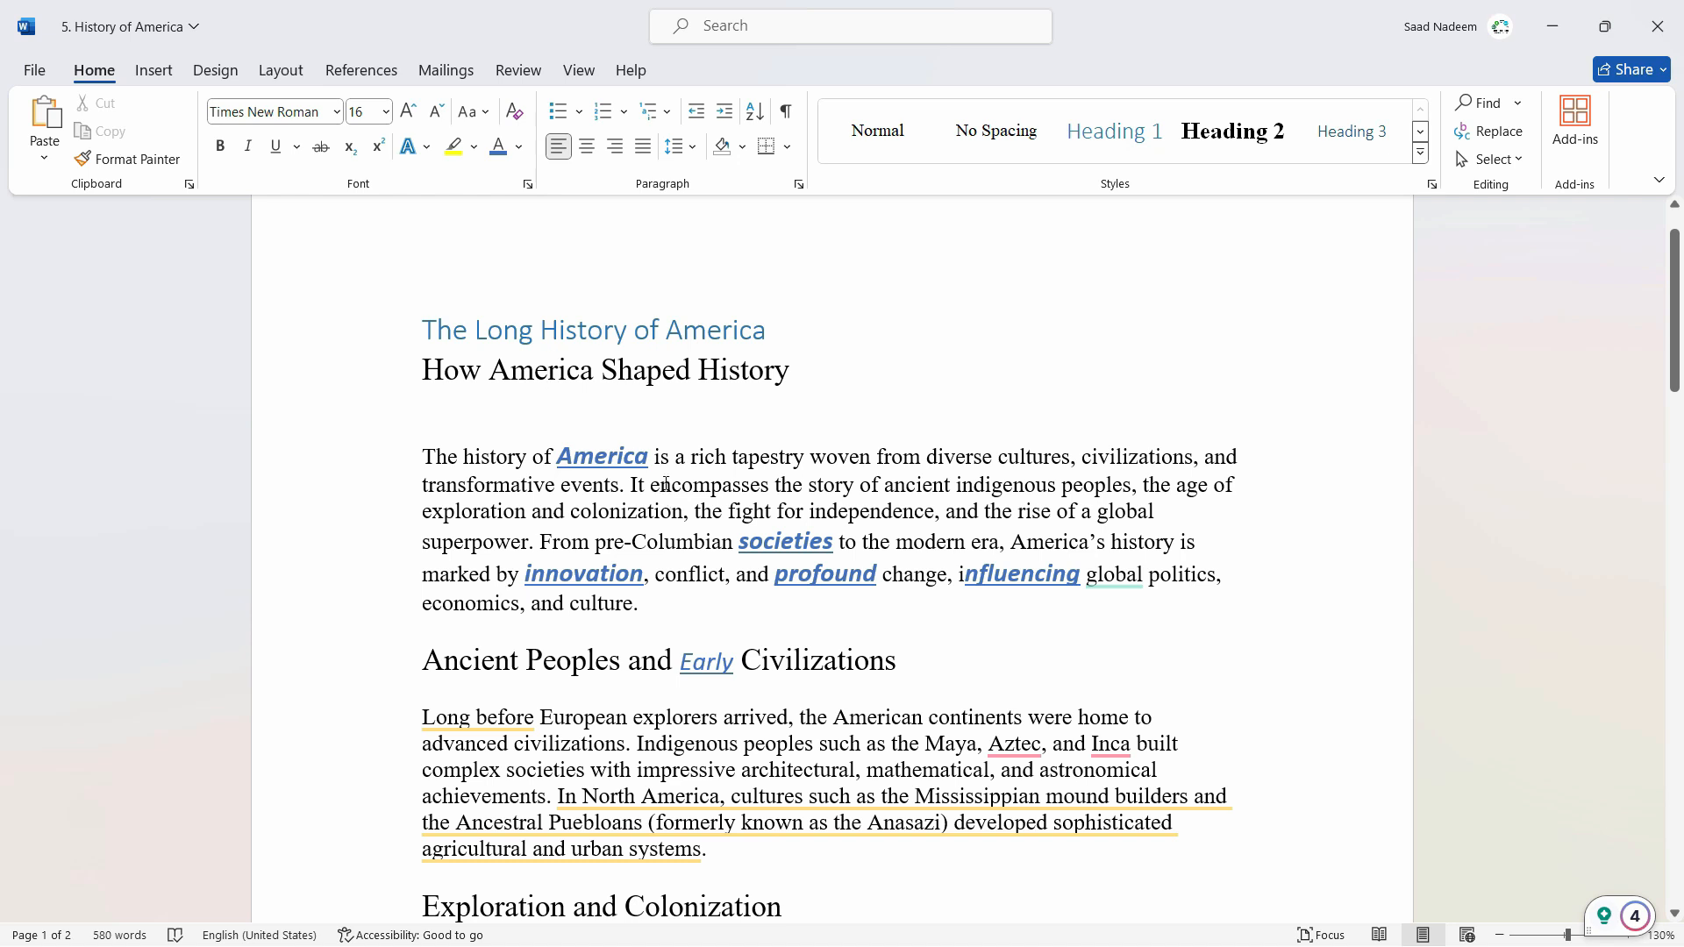
{"action": "key", "text": "ctrl+h"}
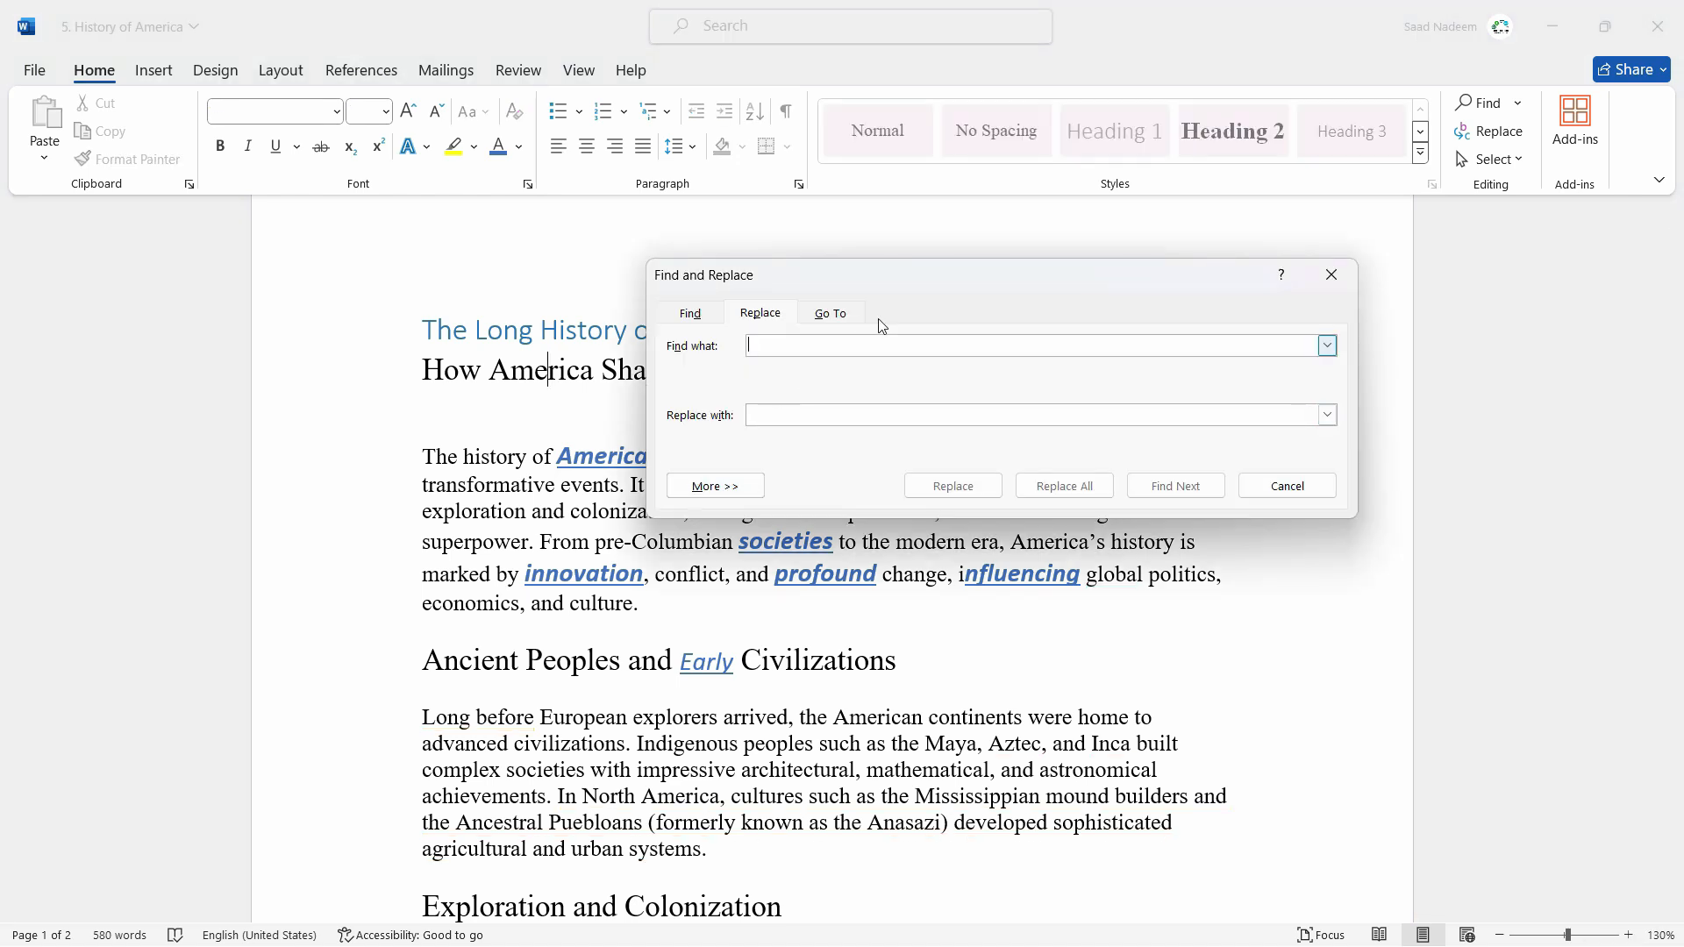
{"action": "type", "text": "America"}
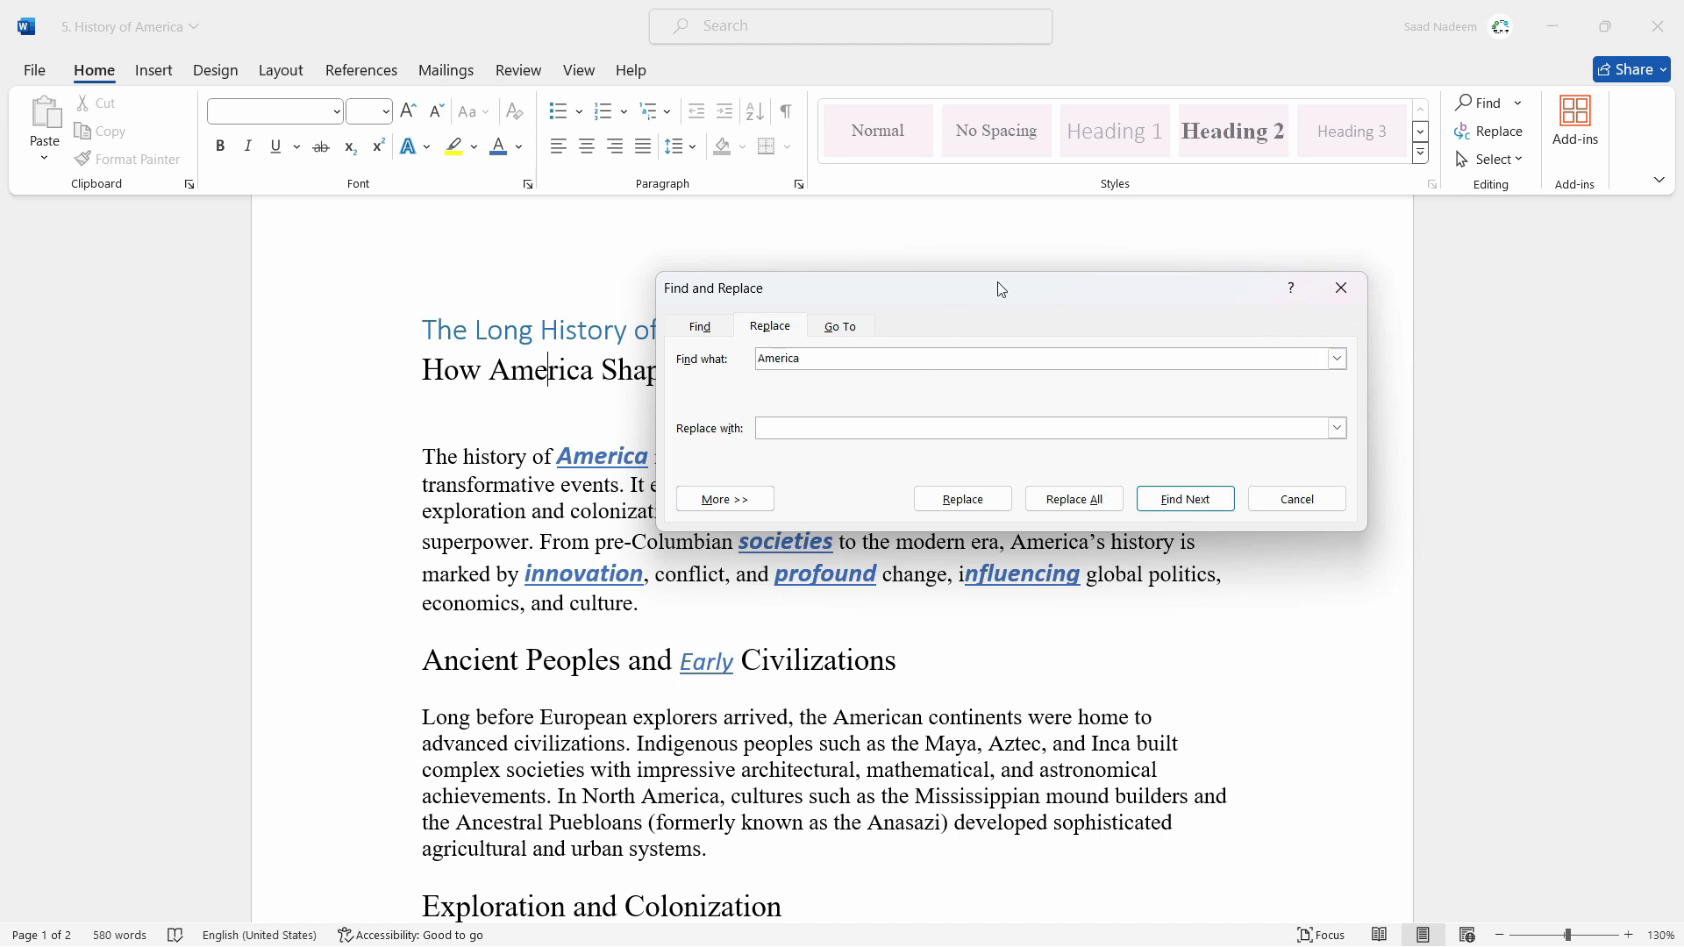
{"action": "left_click_drag", "start_coordinate": [996, 285], "coordinate": [1072, 287]}
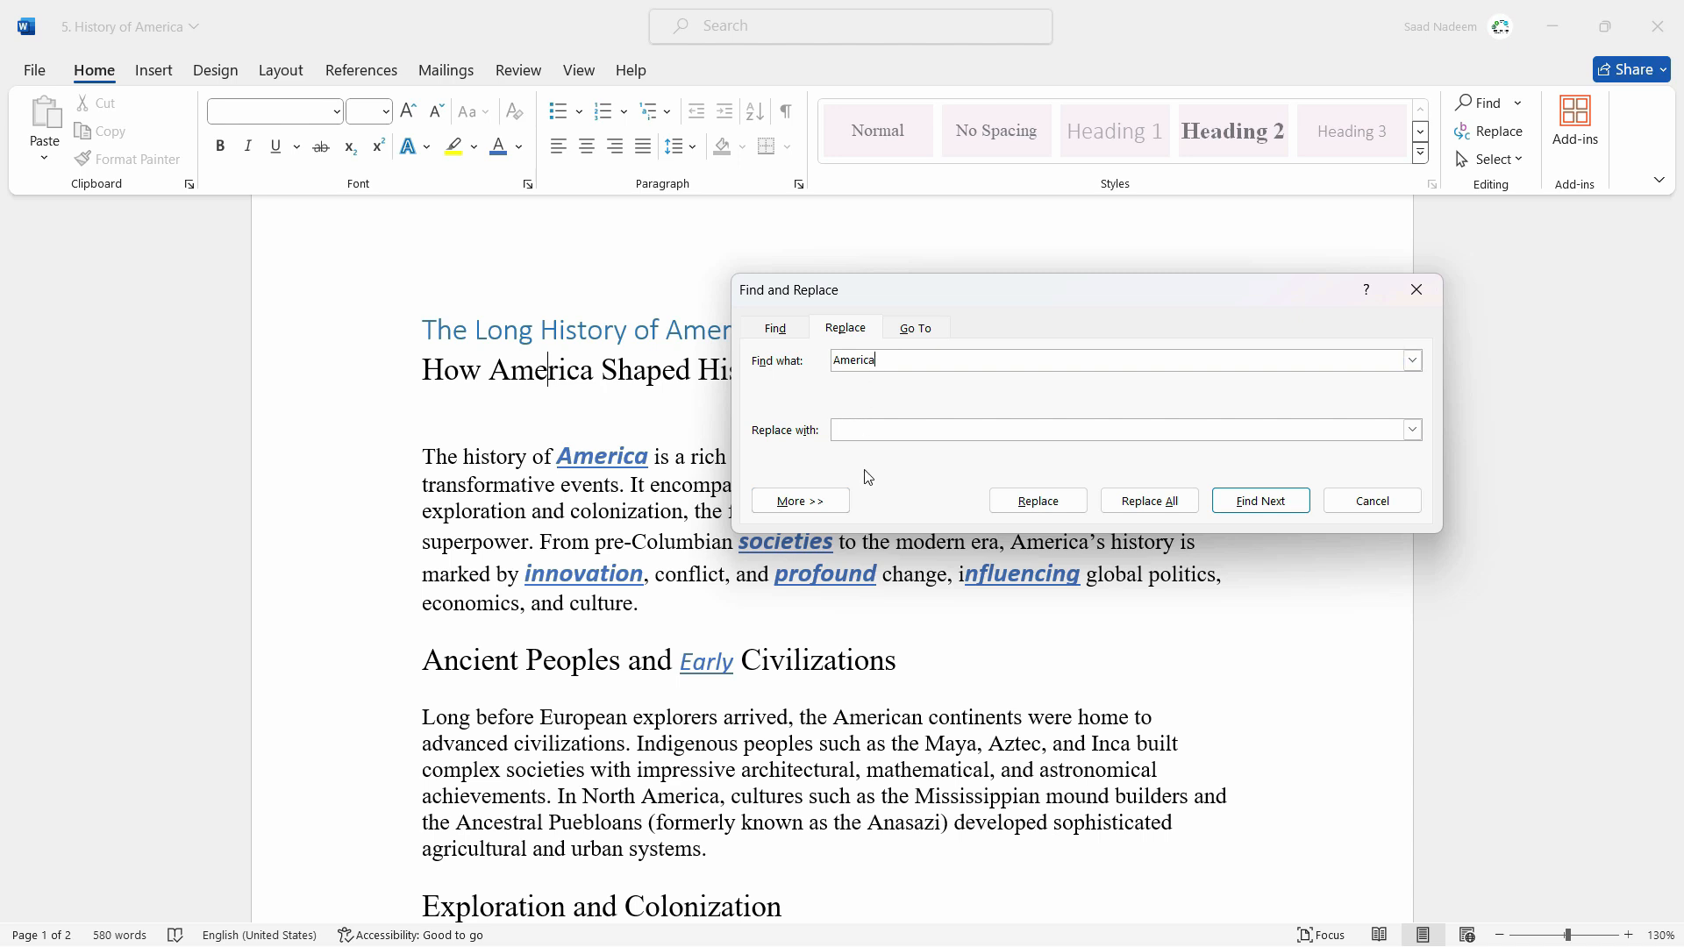
{"action": "left_click", "coordinate": [884, 434]}
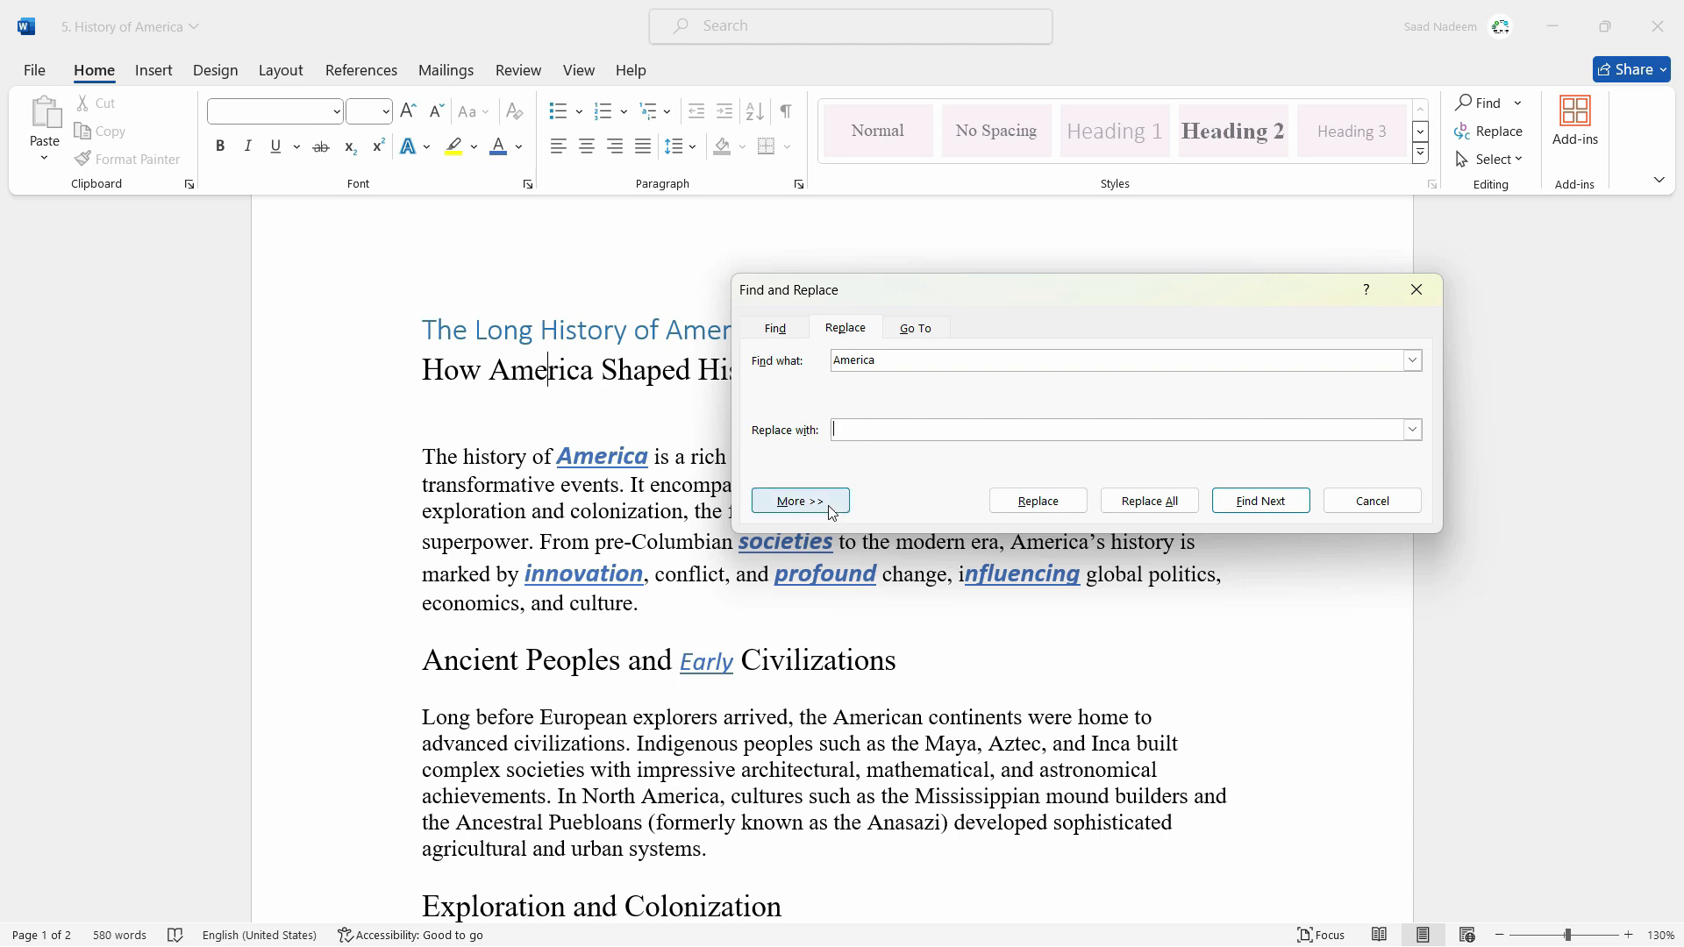
{"action": "left_click", "coordinate": [790, 504]}
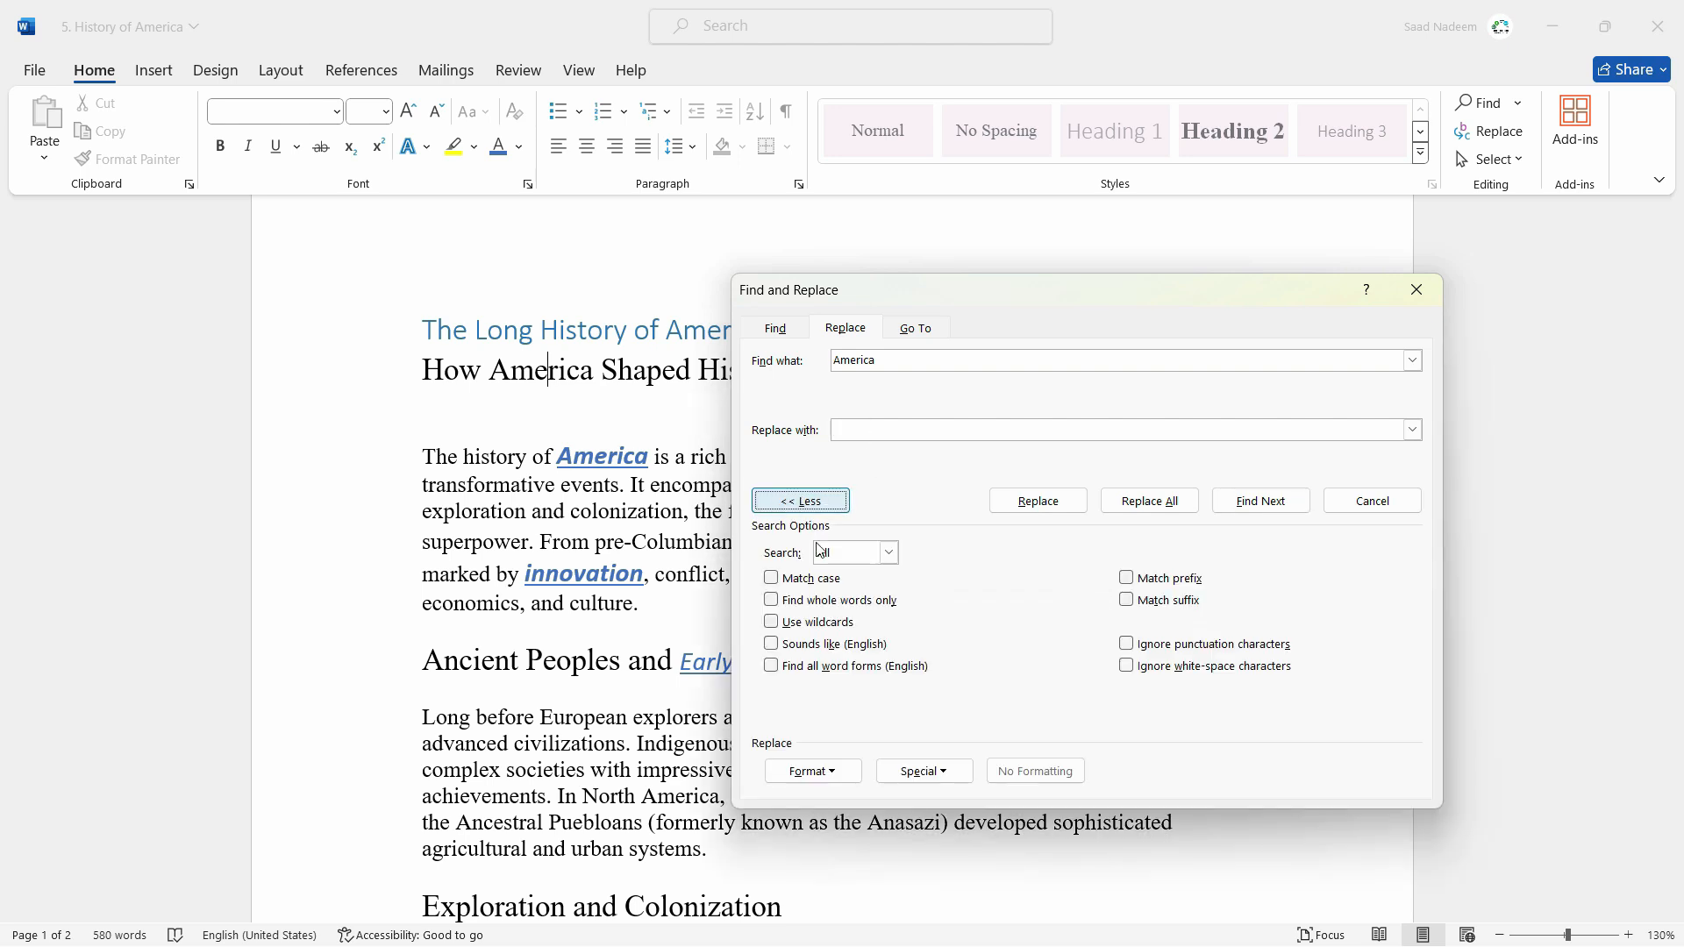
{"action": "left_click", "coordinate": [771, 579]}
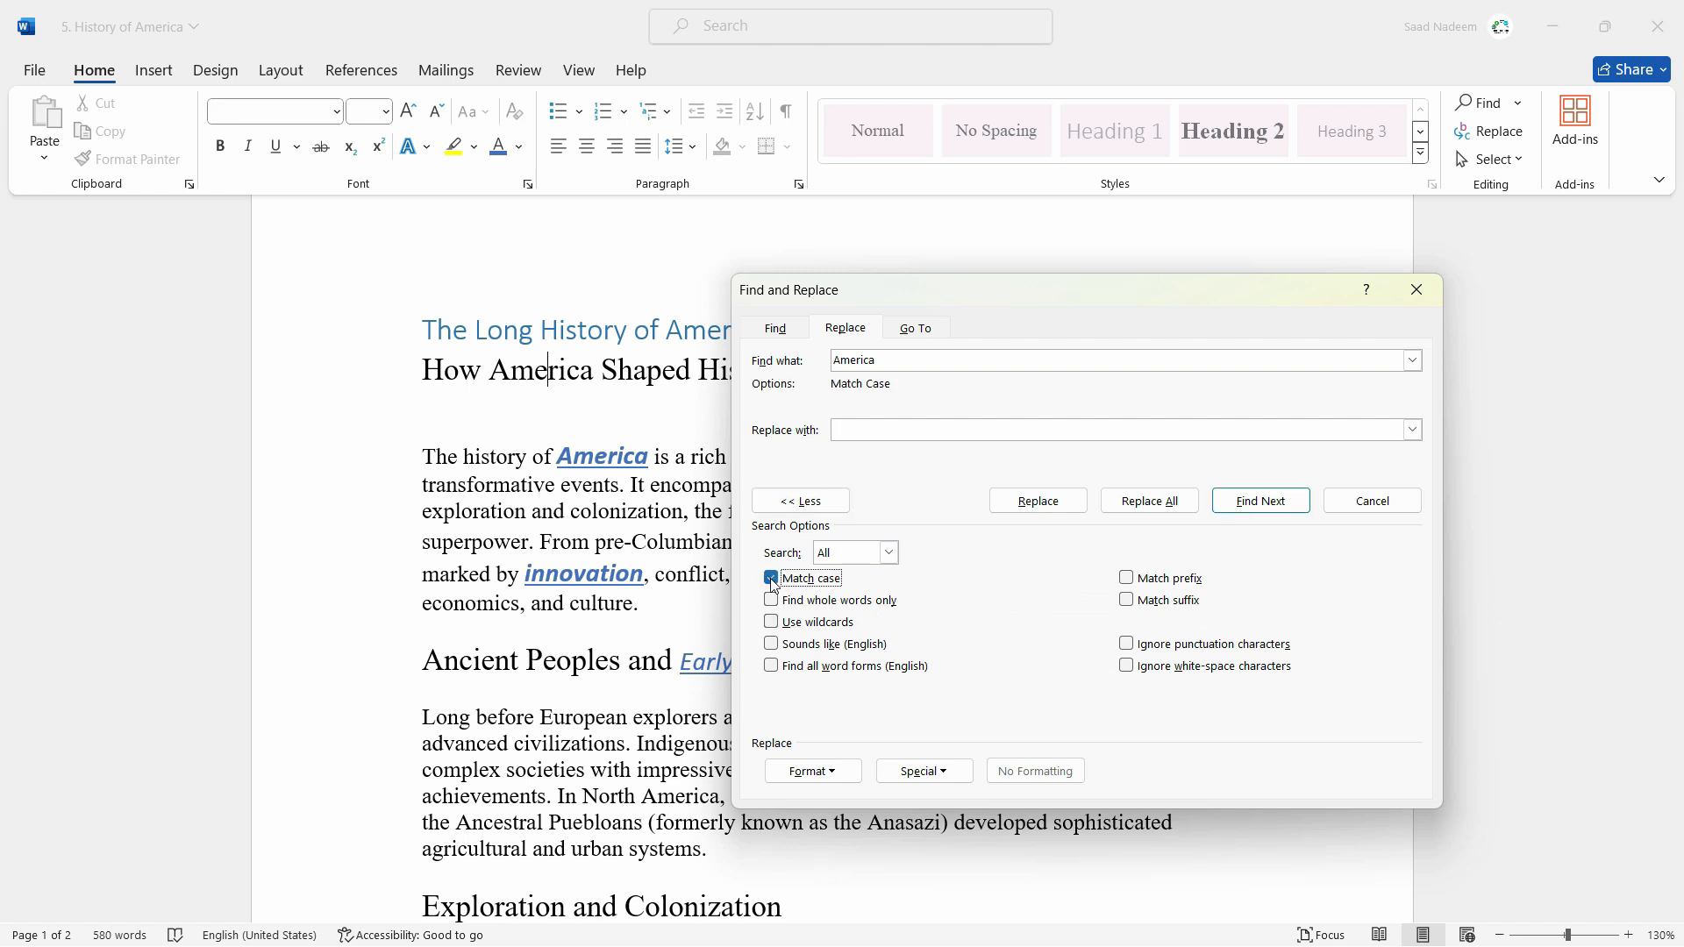
Set the replacement text's font formatting to bold style and size 12.
{"action": "left_click_drag", "start_coordinate": [1100, 293], "coordinate": [1034, 660]}
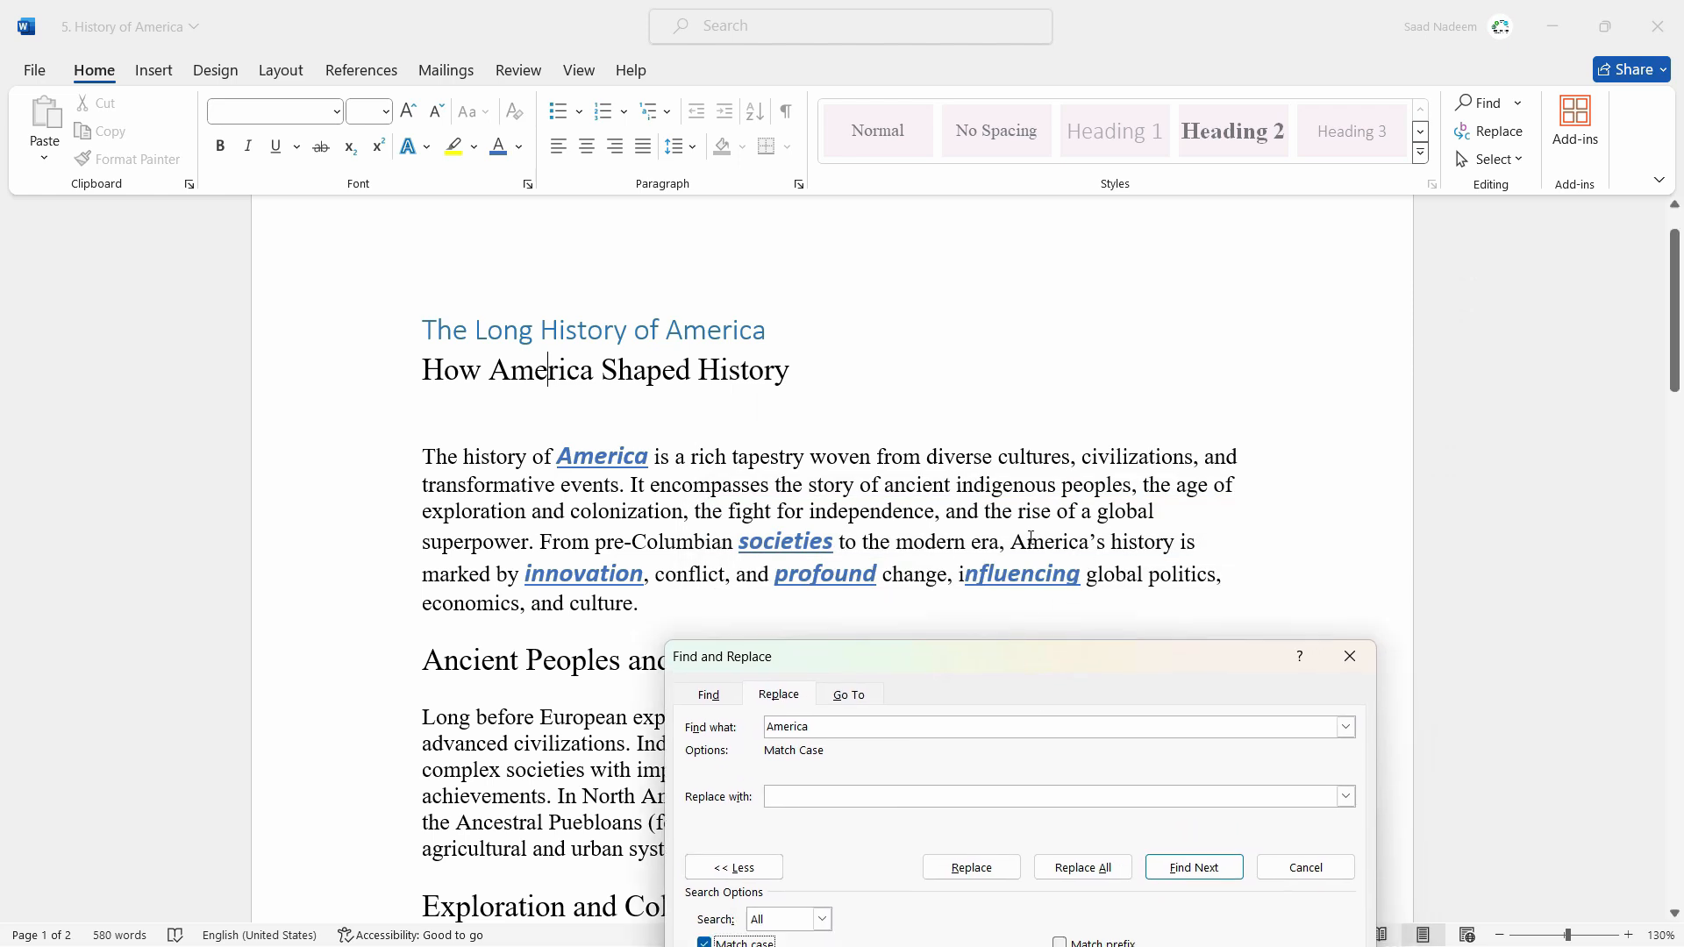
{"action": "scroll", "coordinate": [768, 525], "scroll_direction": "down", "scroll_amount": 5}
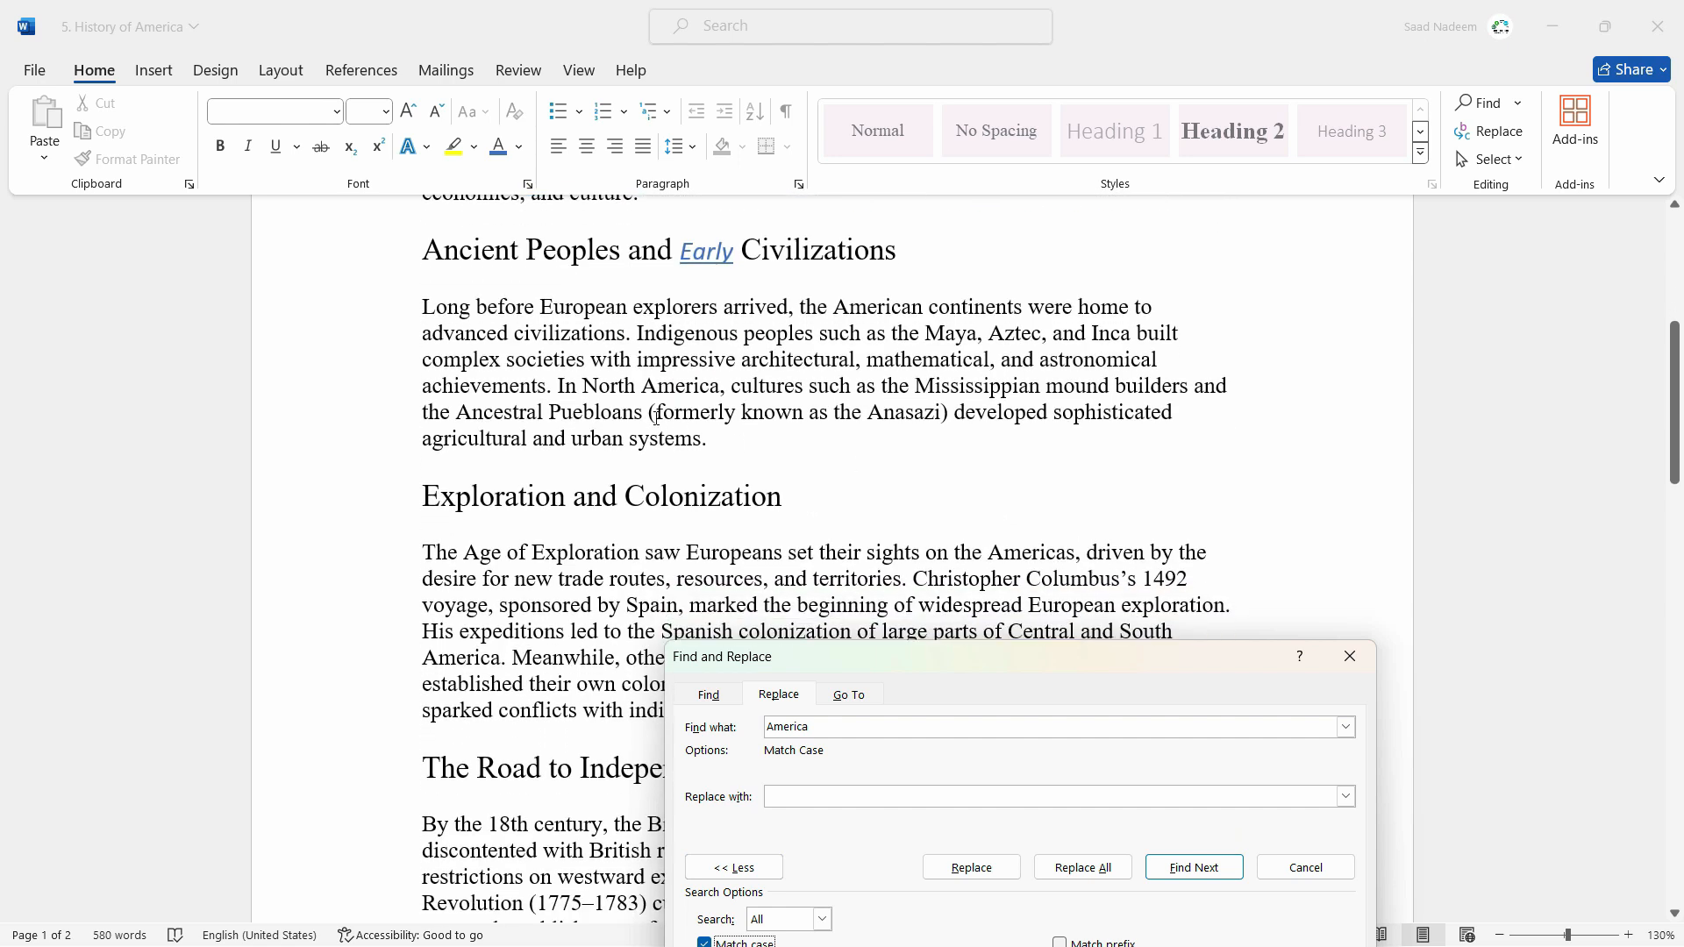
{"action": "left_click_drag", "start_coordinate": [1024, 658], "coordinate": [1008, 421]}
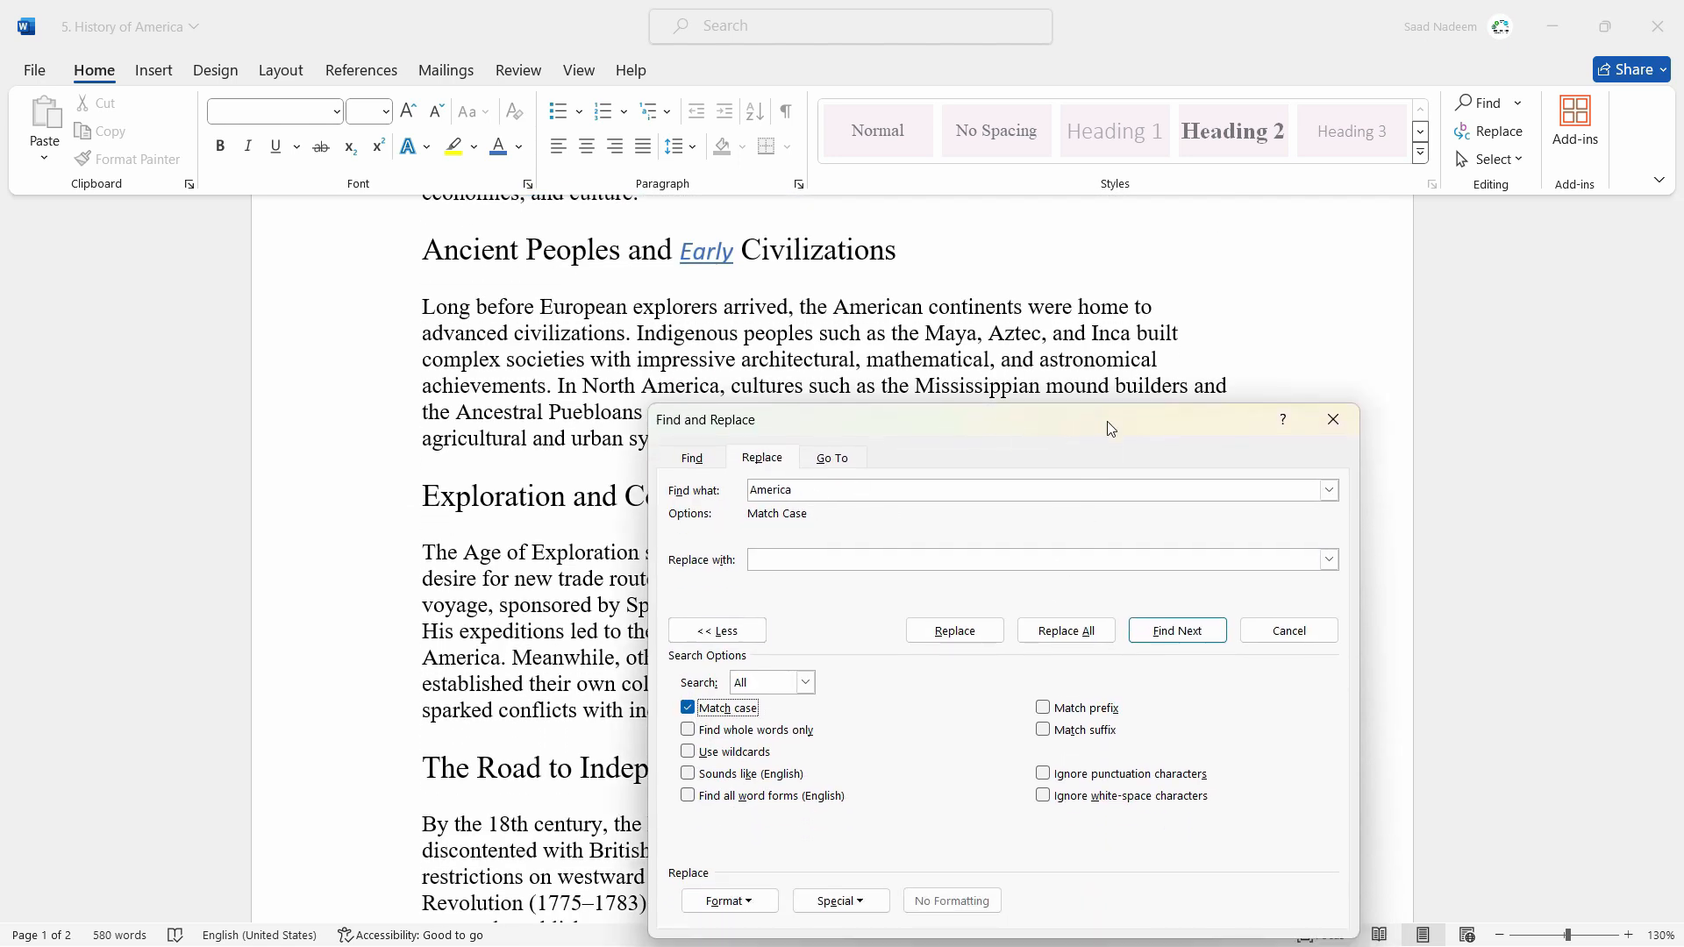
{"action": "left_click_drag", "start_coordinate": [1113, 418], "coordinate": [1077, 258]}
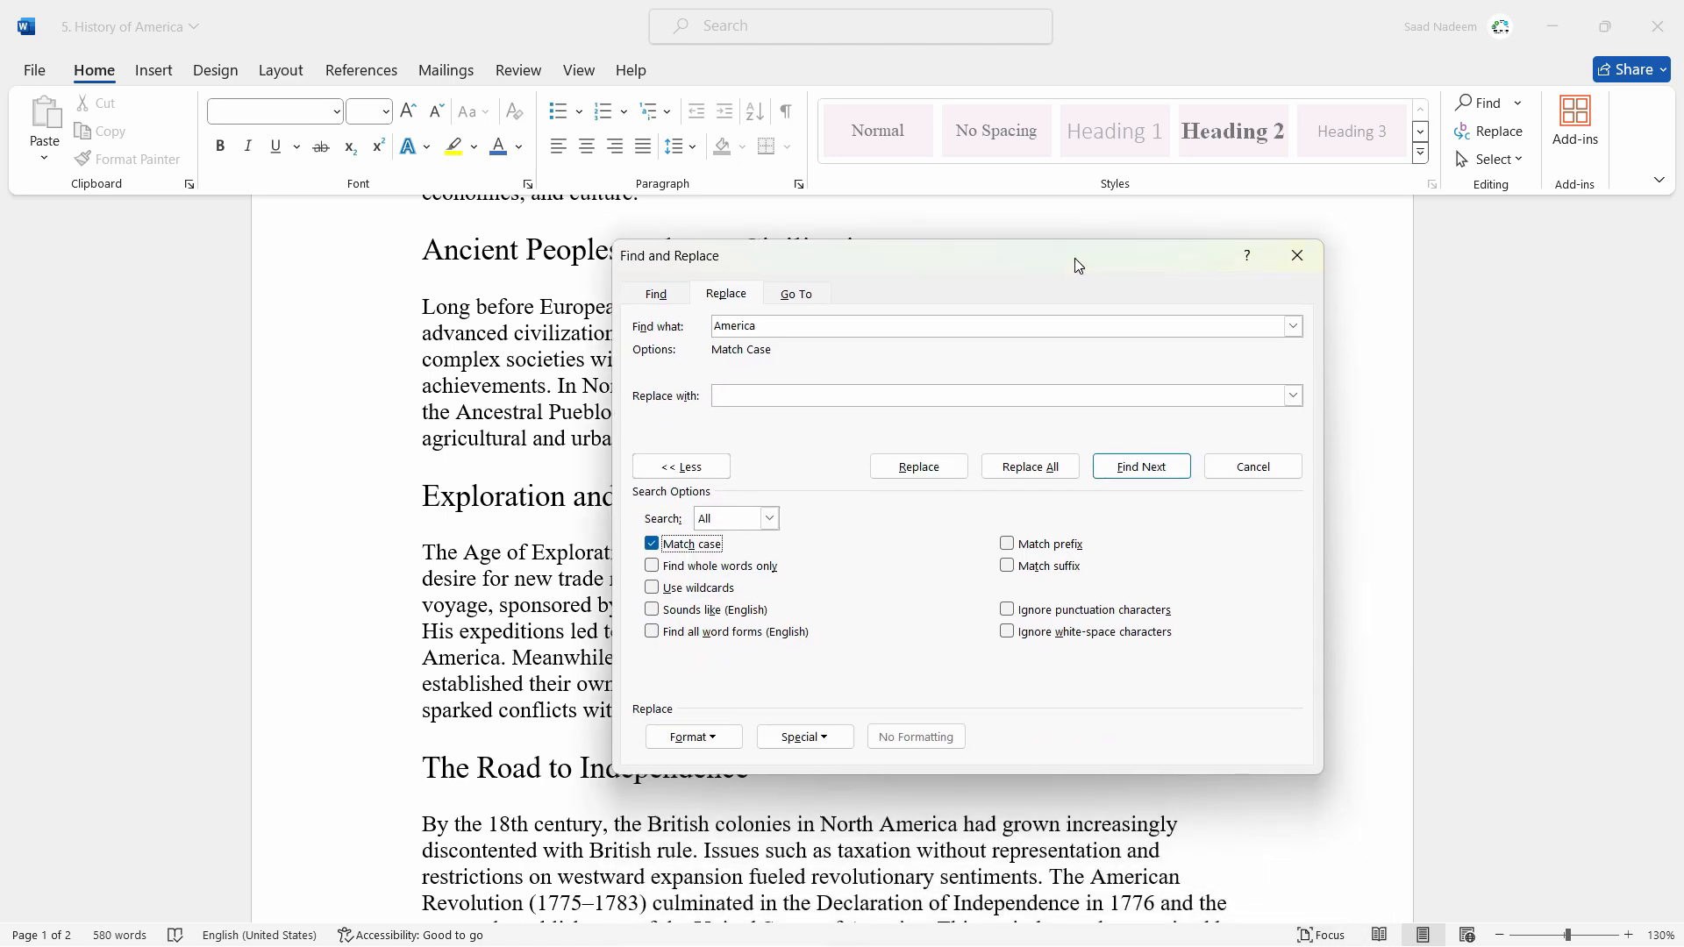
{"action": "left_click", "coordinate": [692, 737]}
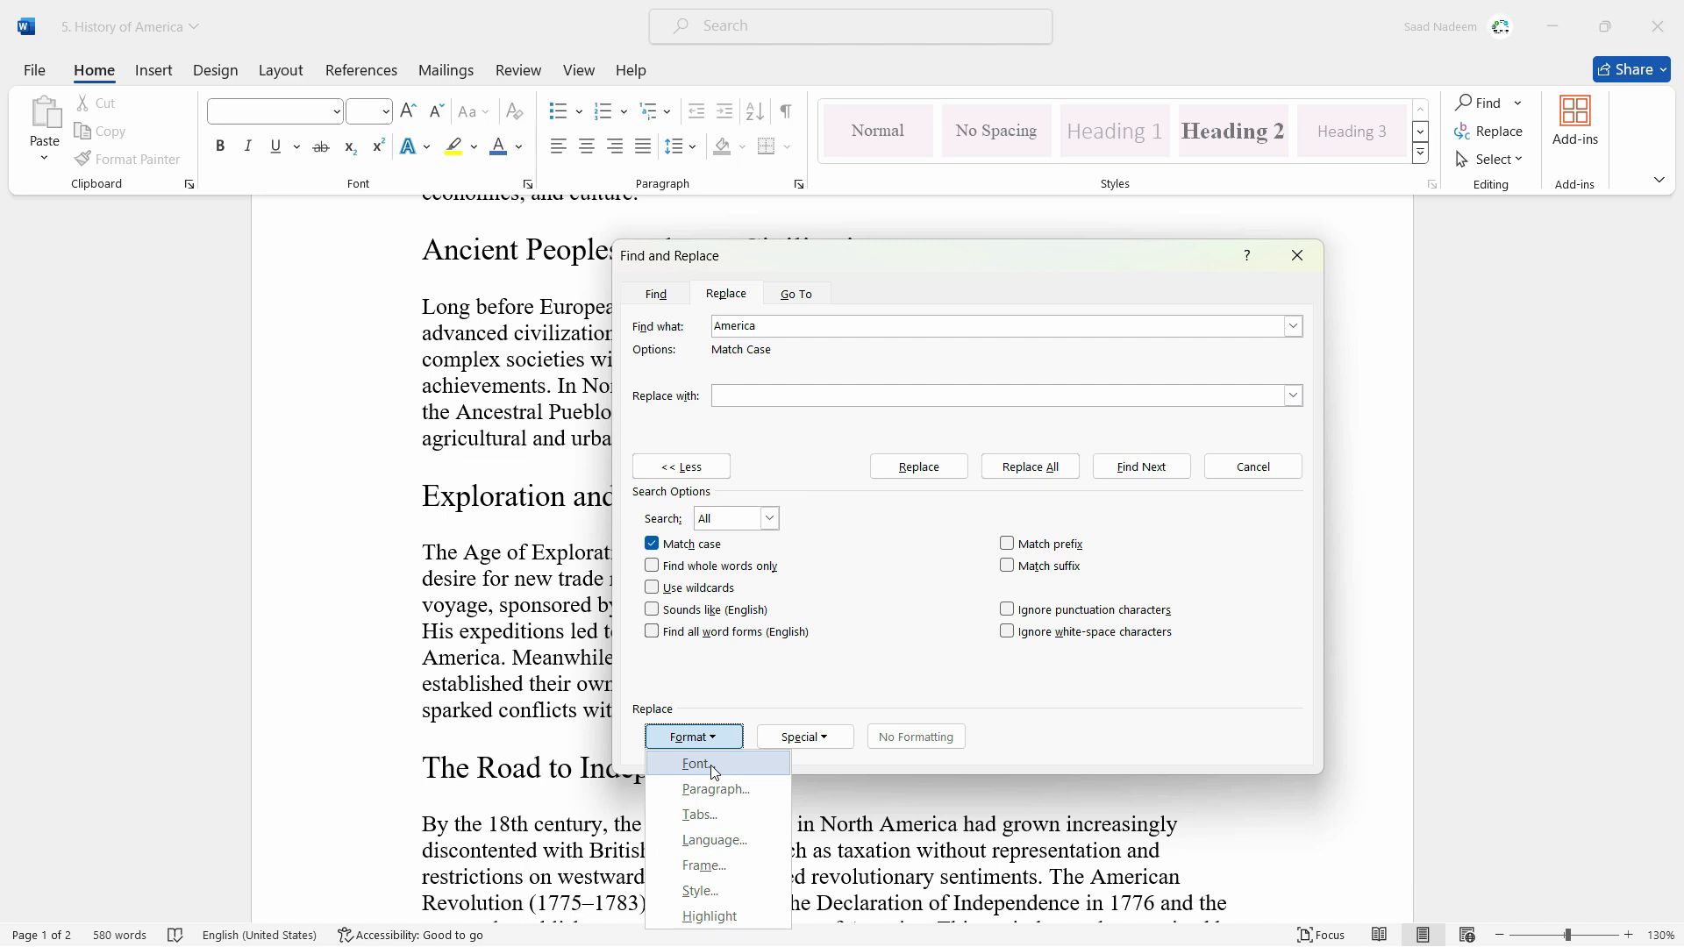
{"action": "left_click", "coordinate": [715, 764]}
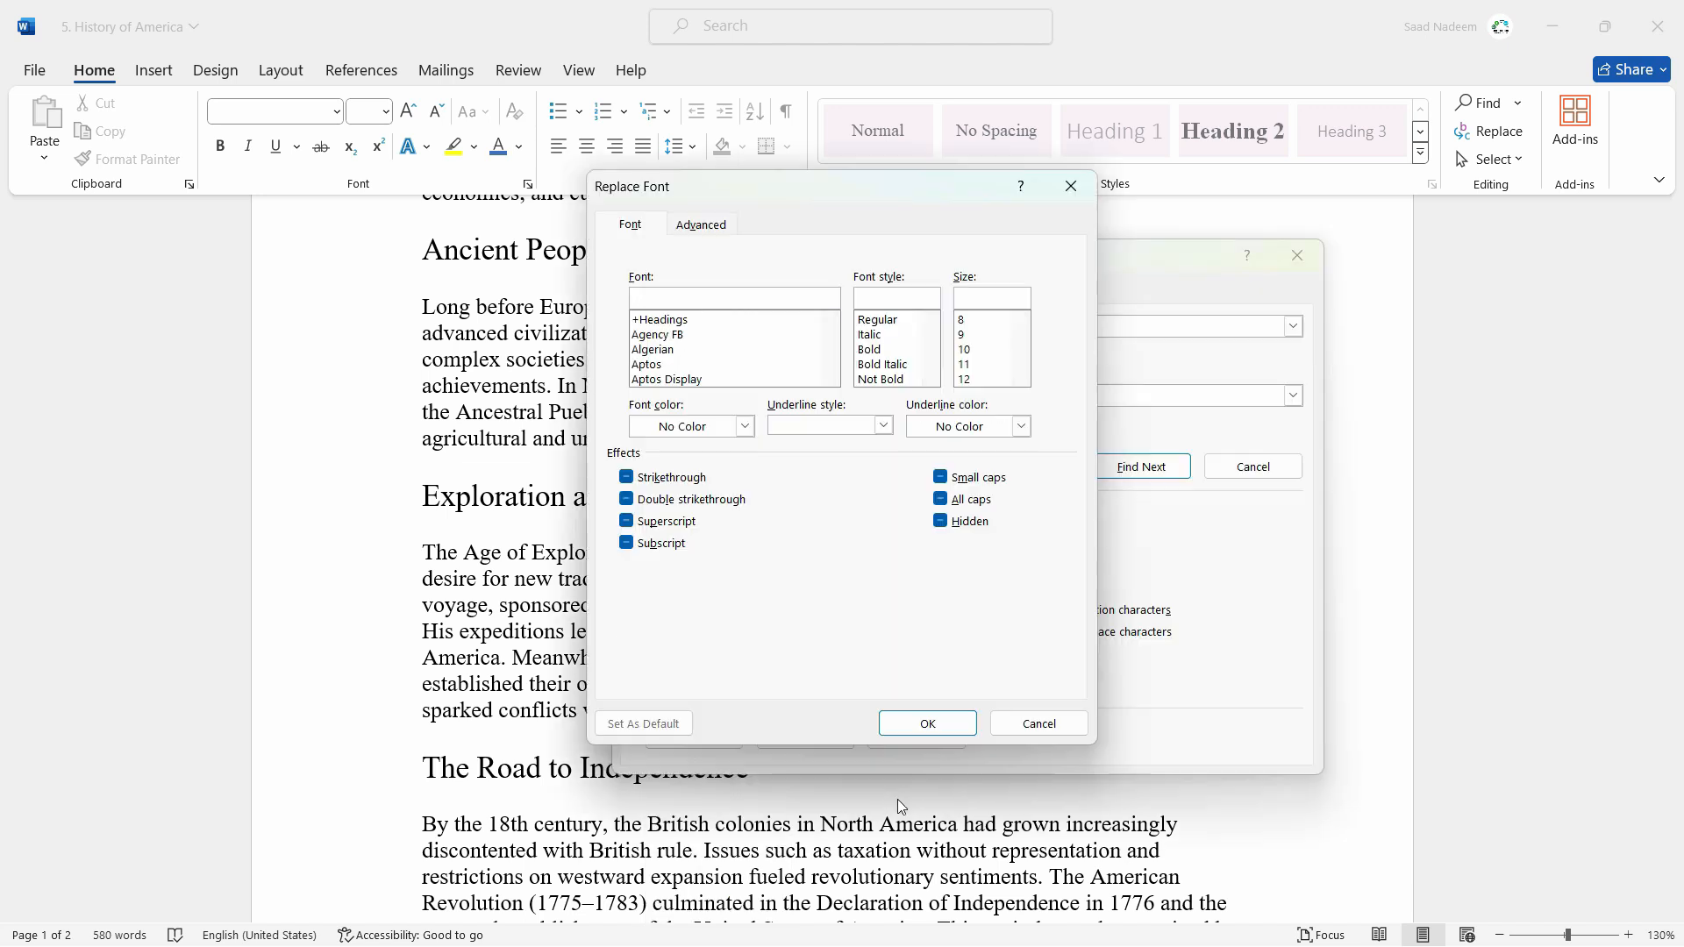
{"action": "left_click", "coordinate": [870, 350]}
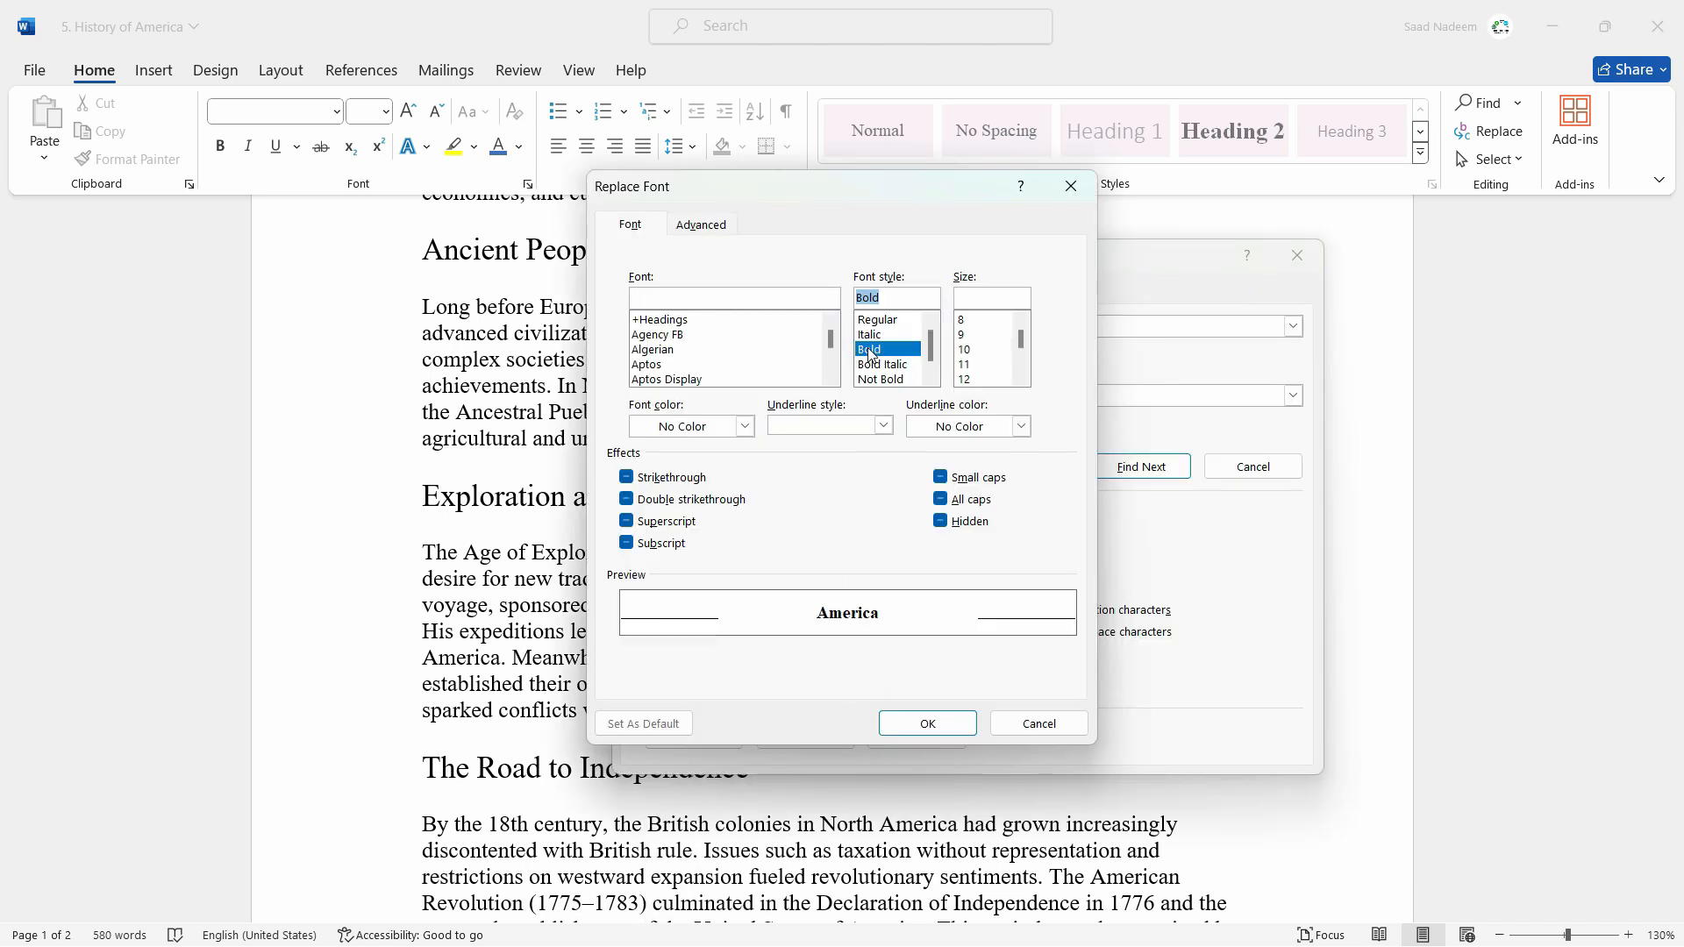
{"action": "left_click", "coordinate": [968, 349]}
{"action": "left_click", "coordinate": [972, 367]}
{"action": "left_click", "coordinate": [972, 379]}
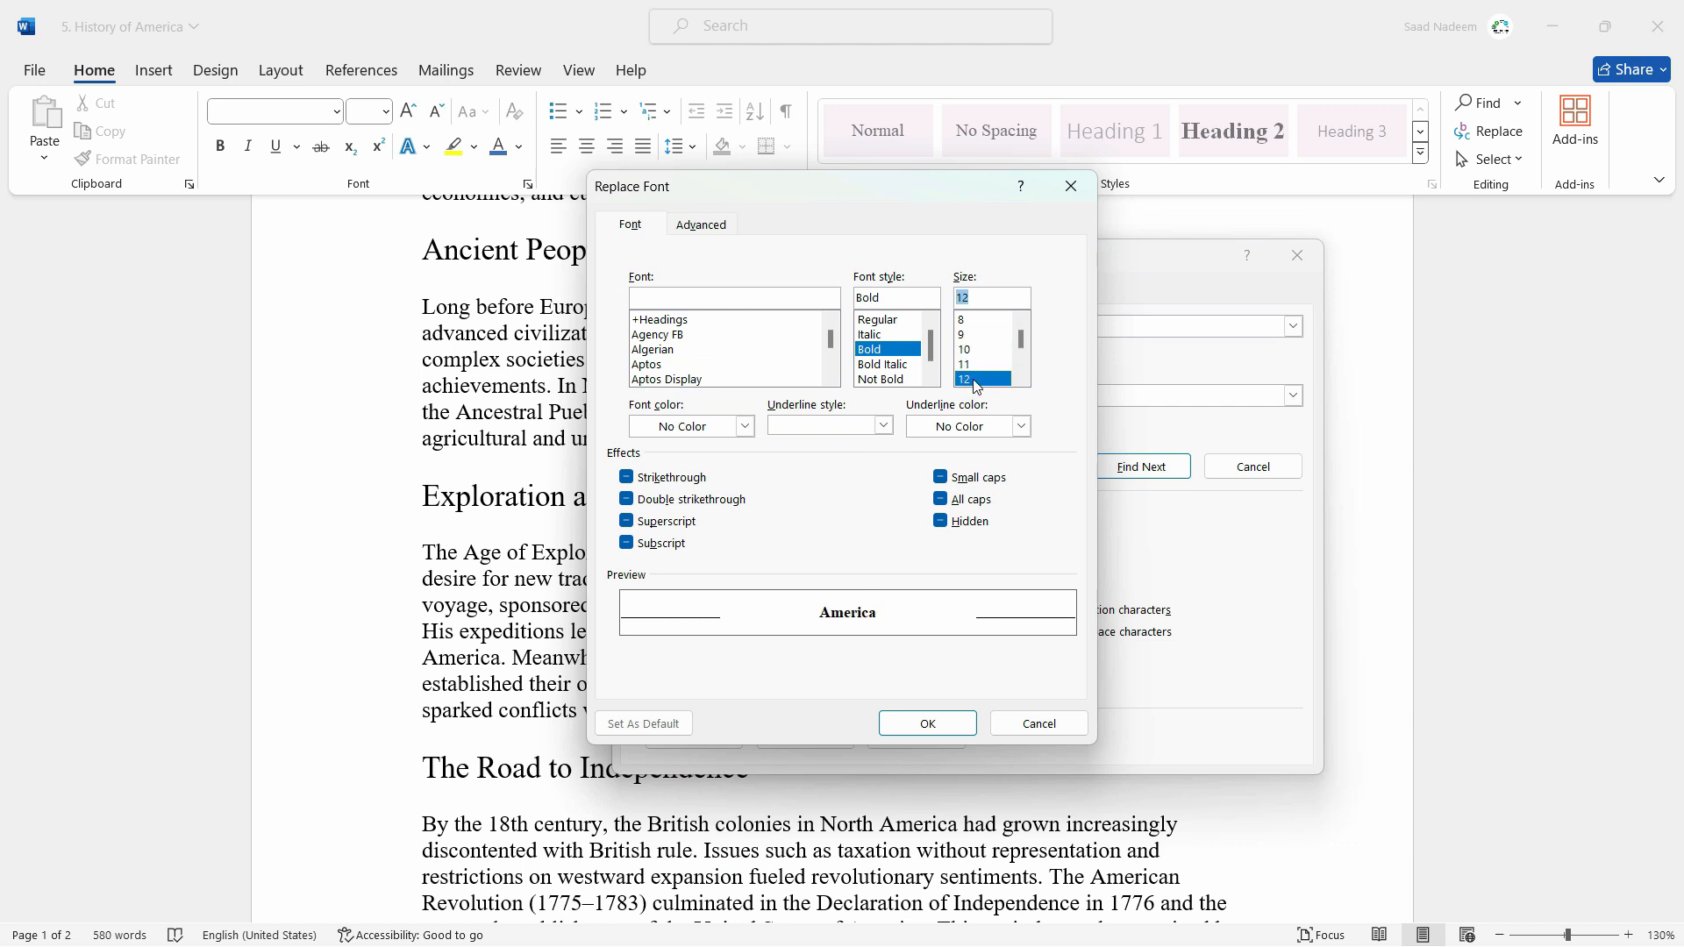
Set the replacement formatting's font to Berlin Sans FB and its font color to red, and accept the font settings.
{"action": "left_click", "coordinate": [889, 354]}
{"action": "scroll", "coordinate": [801, 353], "scroll_direction": "down", "scroll_amount": 10}
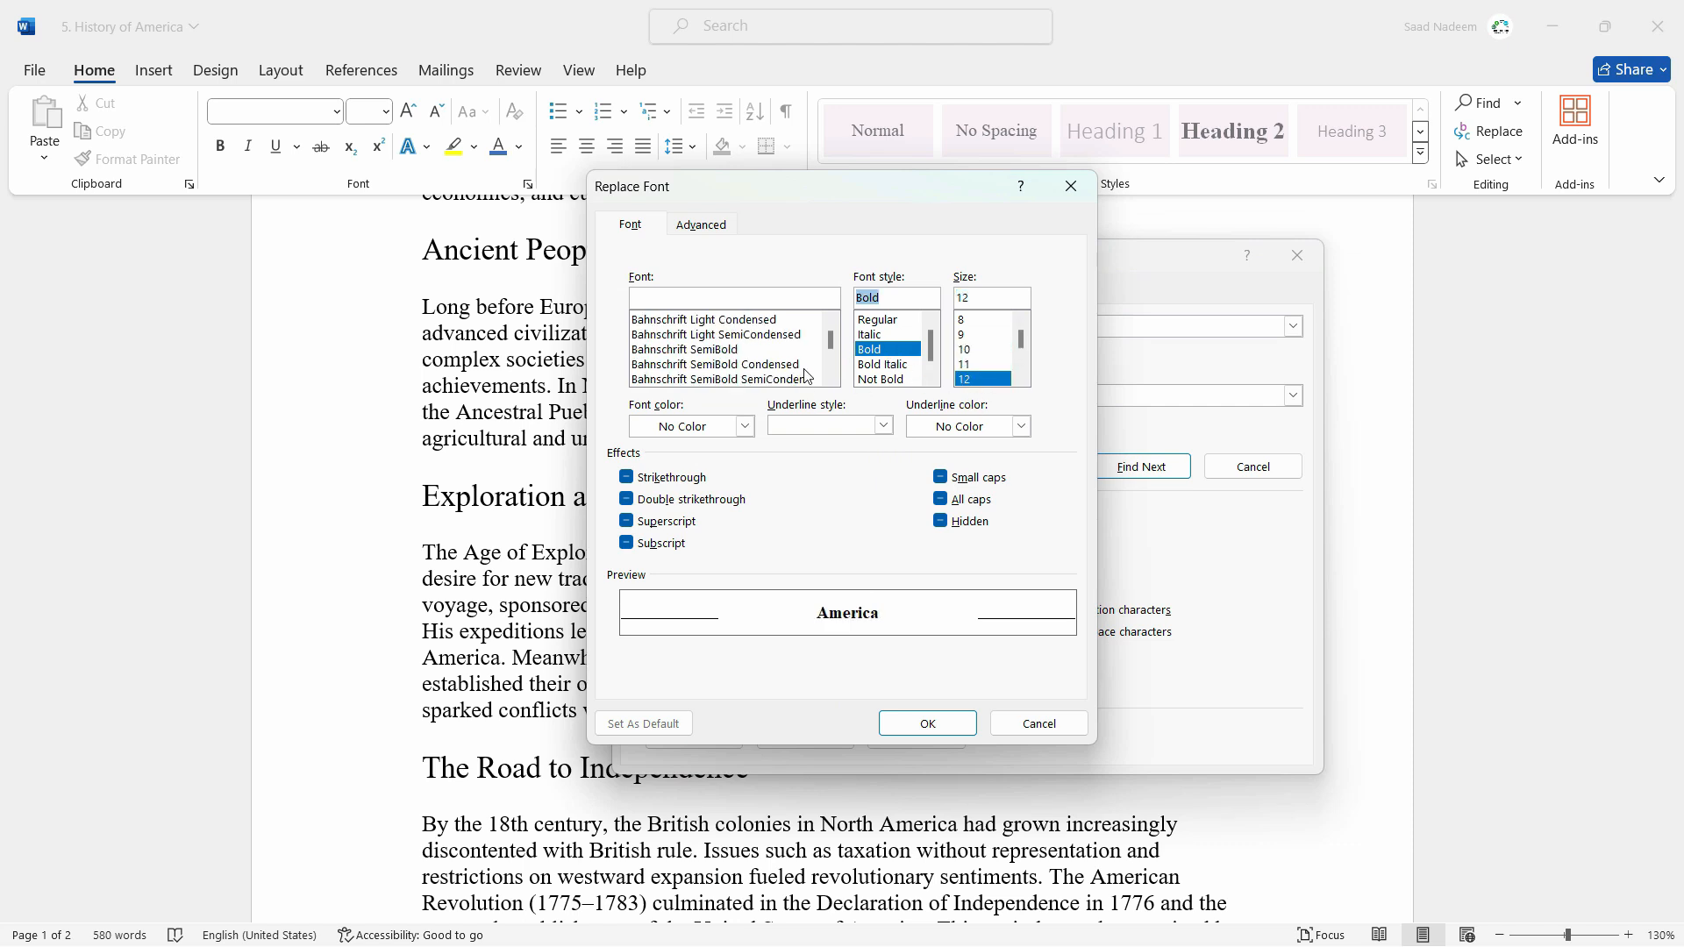
{"action": "left_click", "coordinate": [672, 350]}
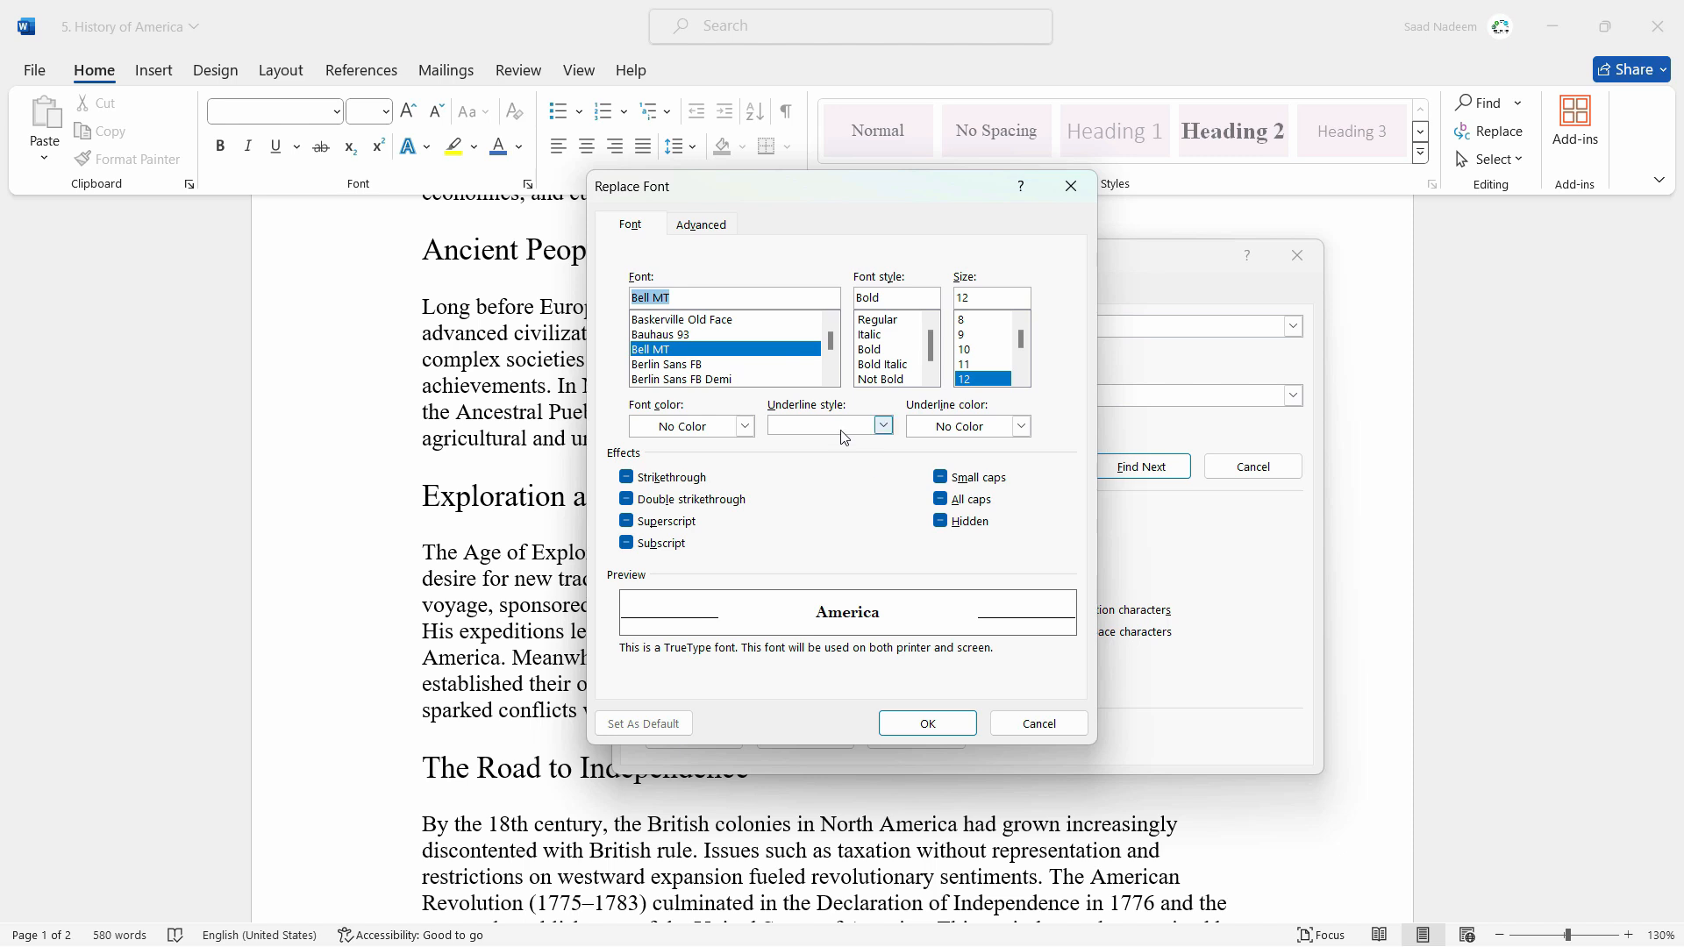
{"action": "left_click", "coordinate": [661, 367]}
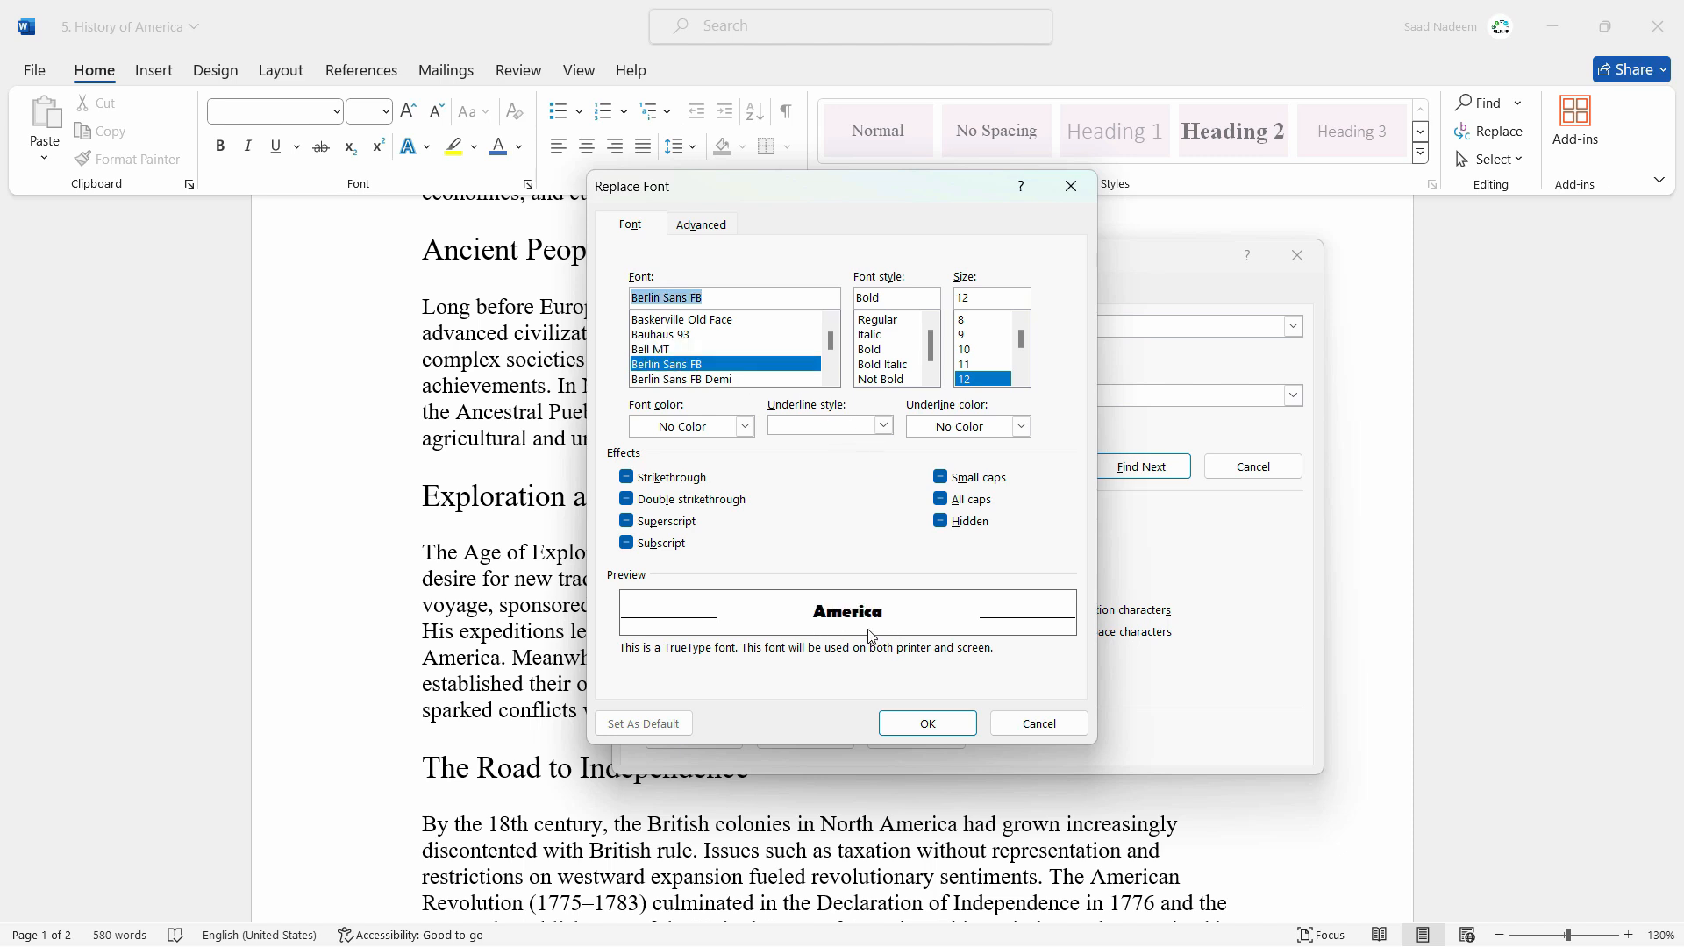
{"action": "left_click", "coordinate": [1021, 428]}
{"action": "left_click", "coordinate": [1022, 428]}
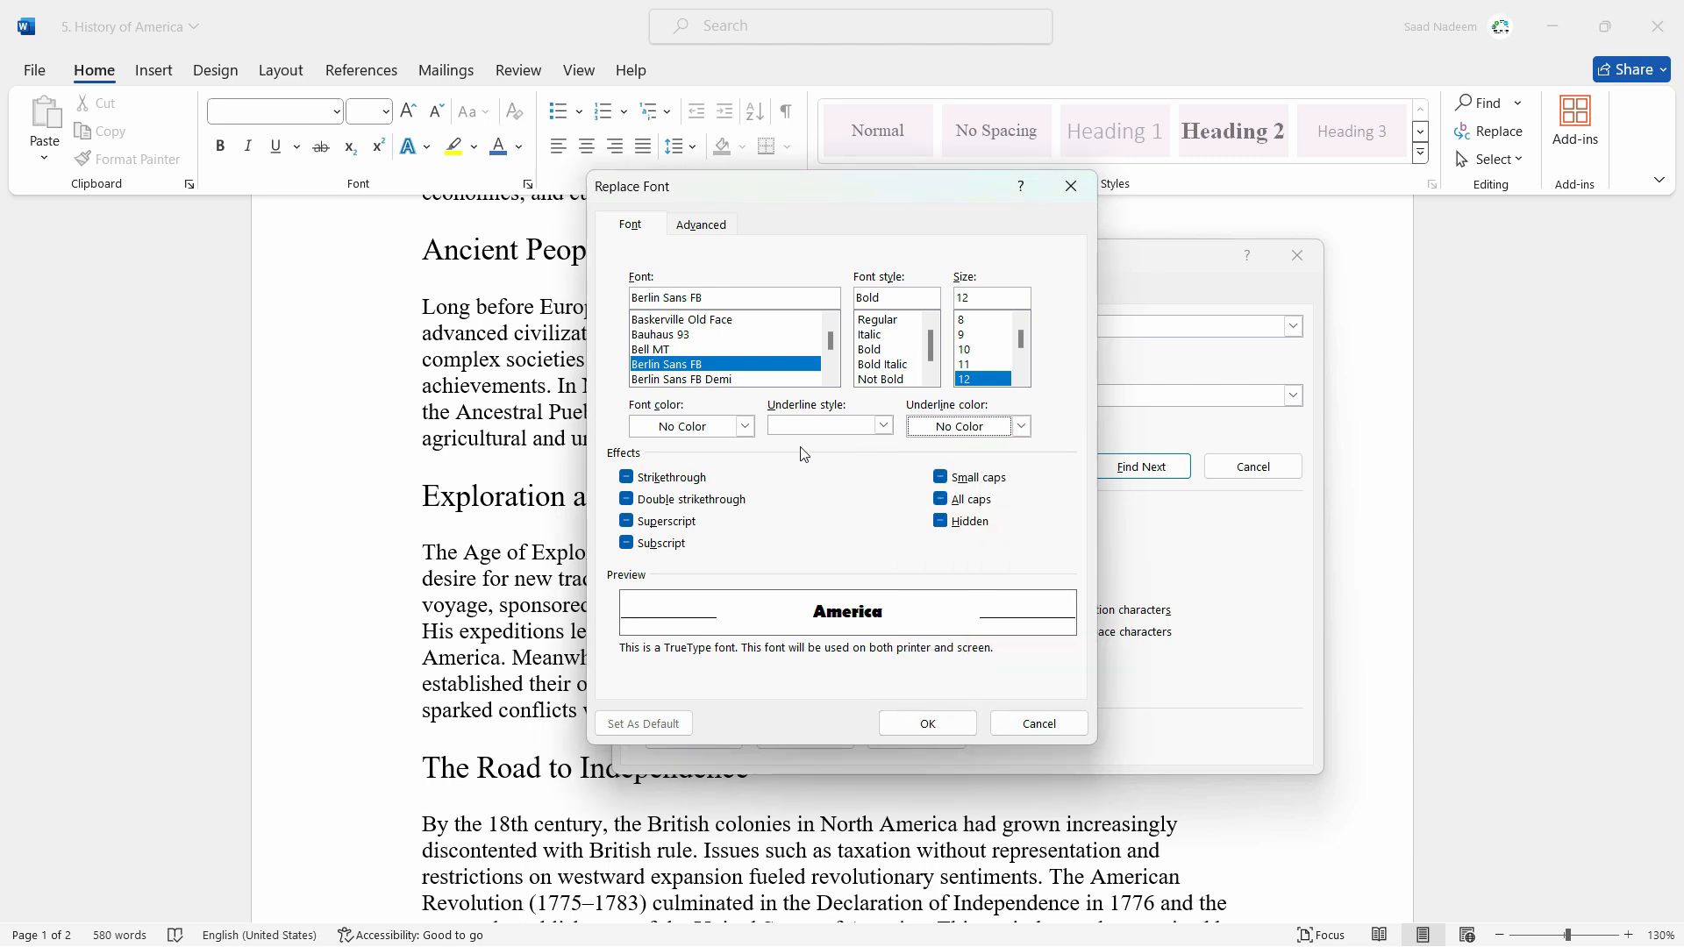
{"action": "left_click", "coordinate": [745, 428]}
{"action": "left_click", "coordinate": [657, 663]}
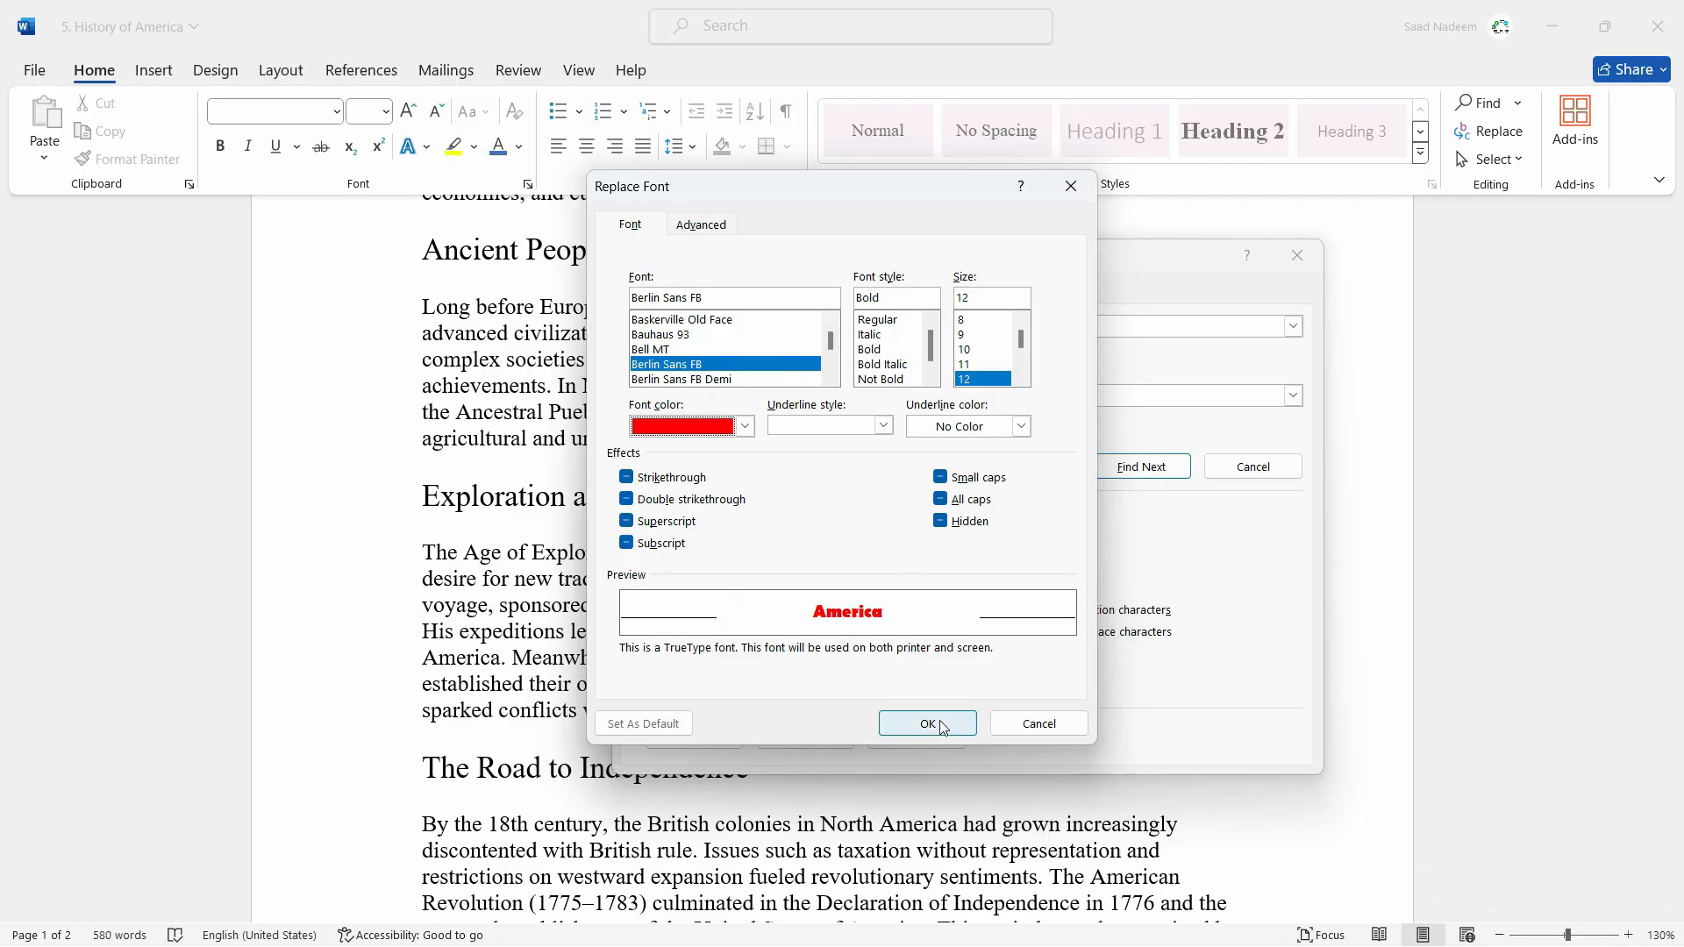
{"action": "left_click", "coordinate": [943, 728]}
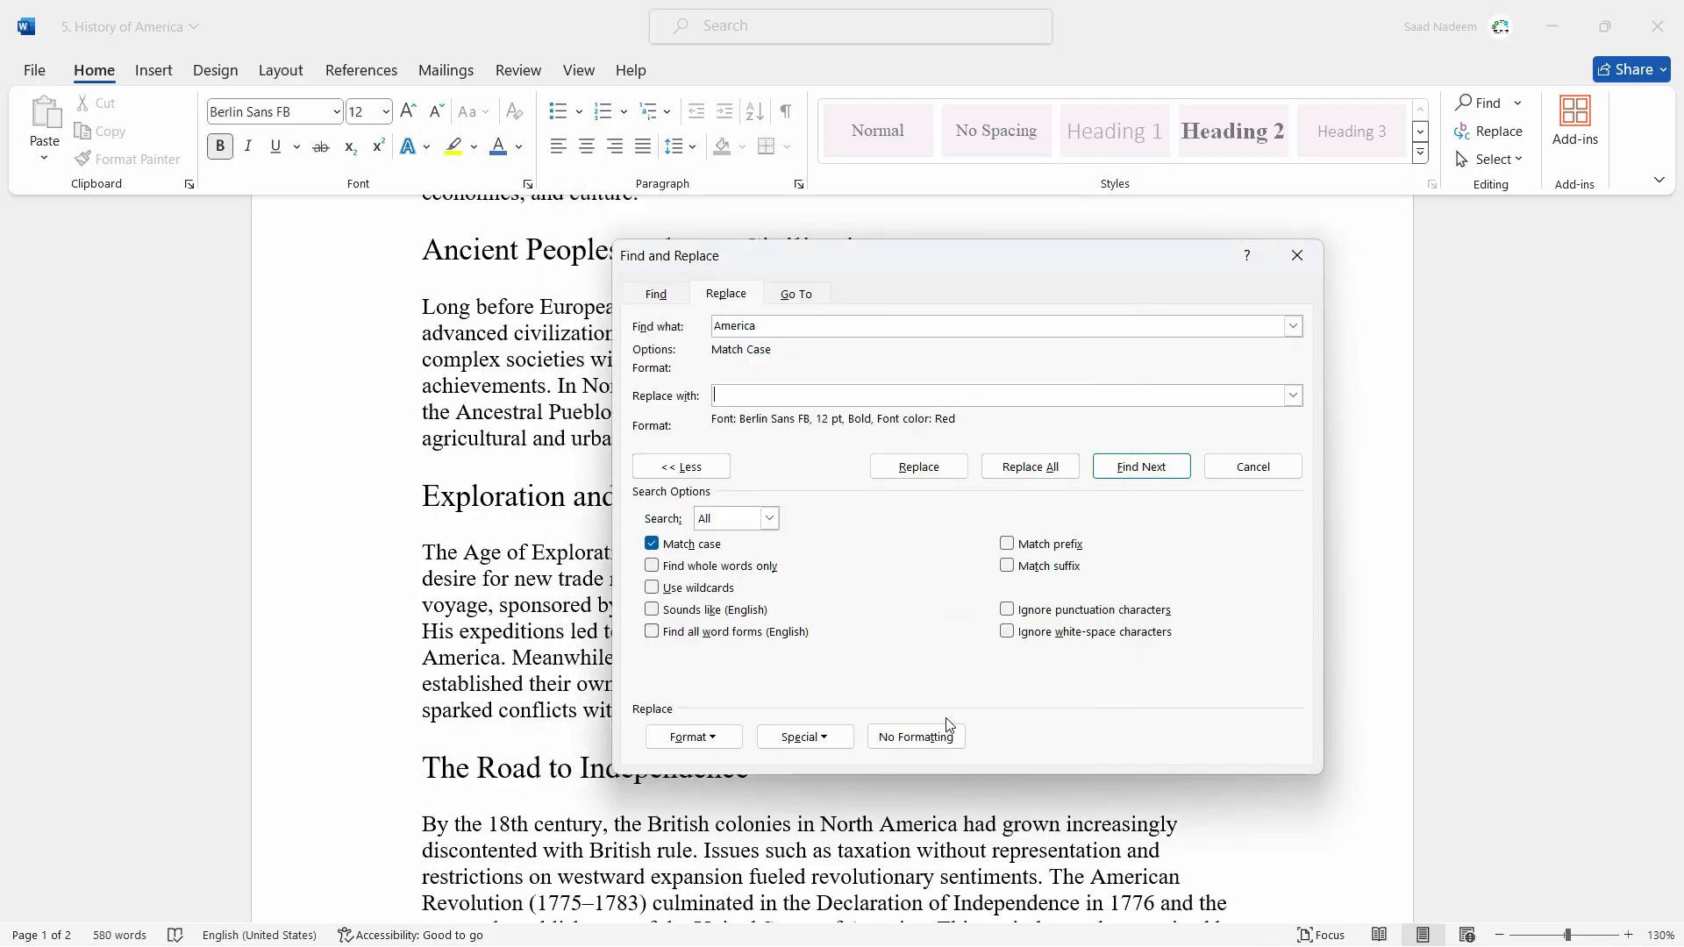
Apply the replacement formatting to all occurrences of "America" in the document and close Find and Replace.
{"action": "left_click", "coordinate": [1016, 470]}
{"action": "key", "text": "Return"}
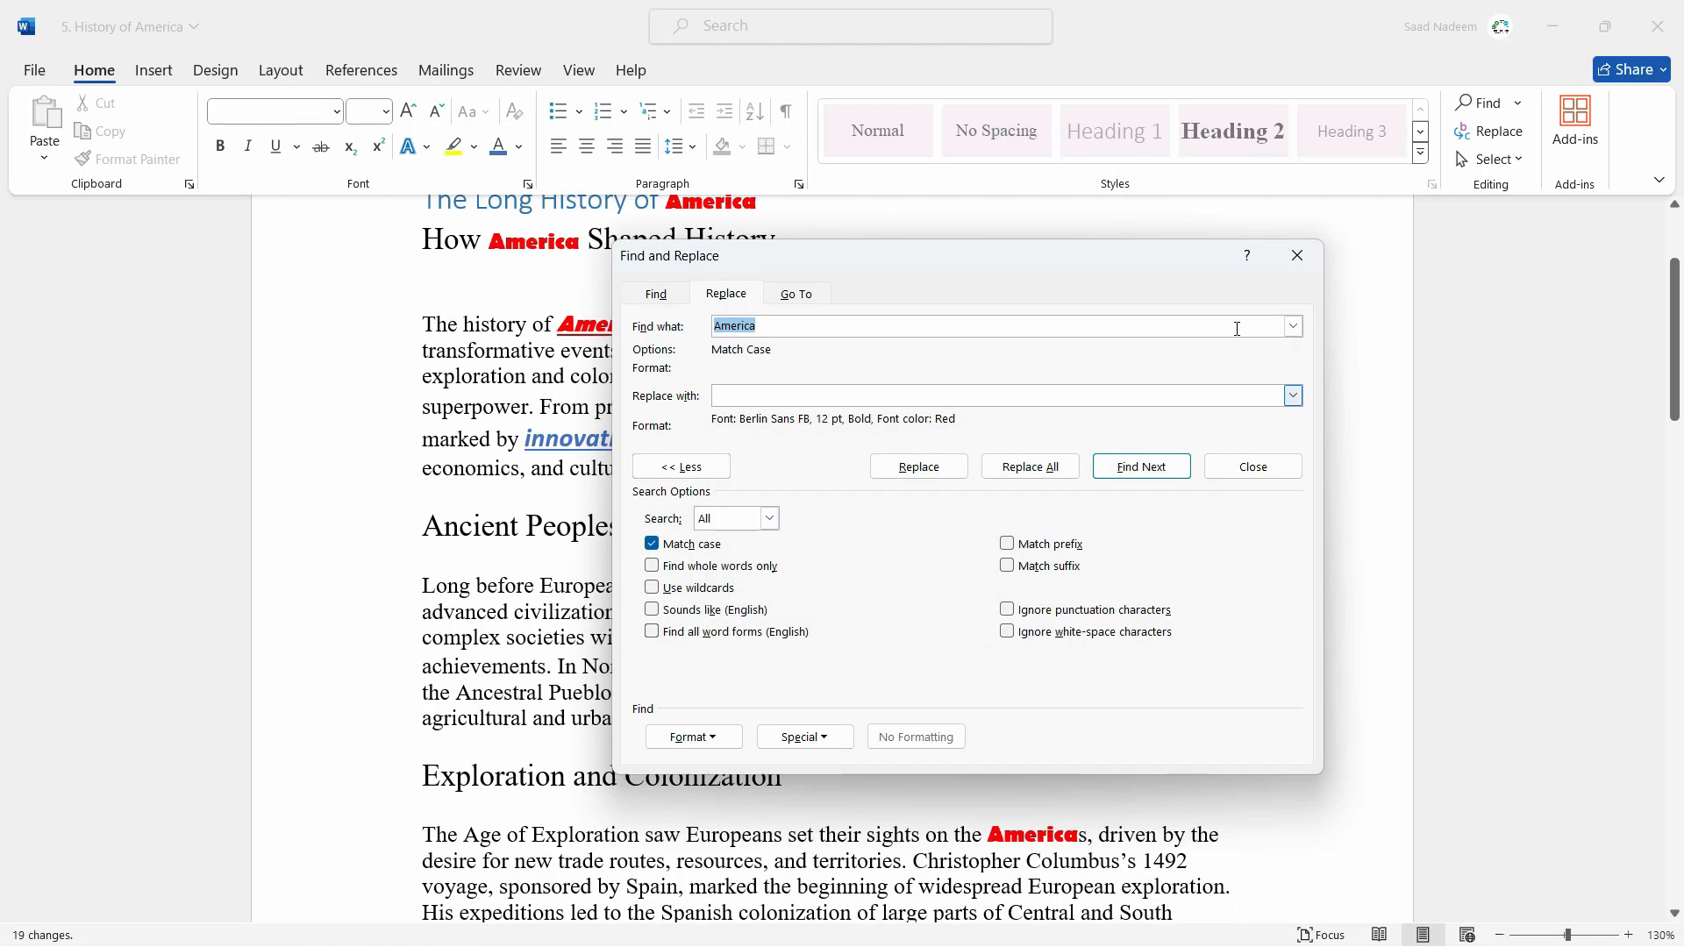
{"action": "left_click", "coordinate": [1291, 265]}
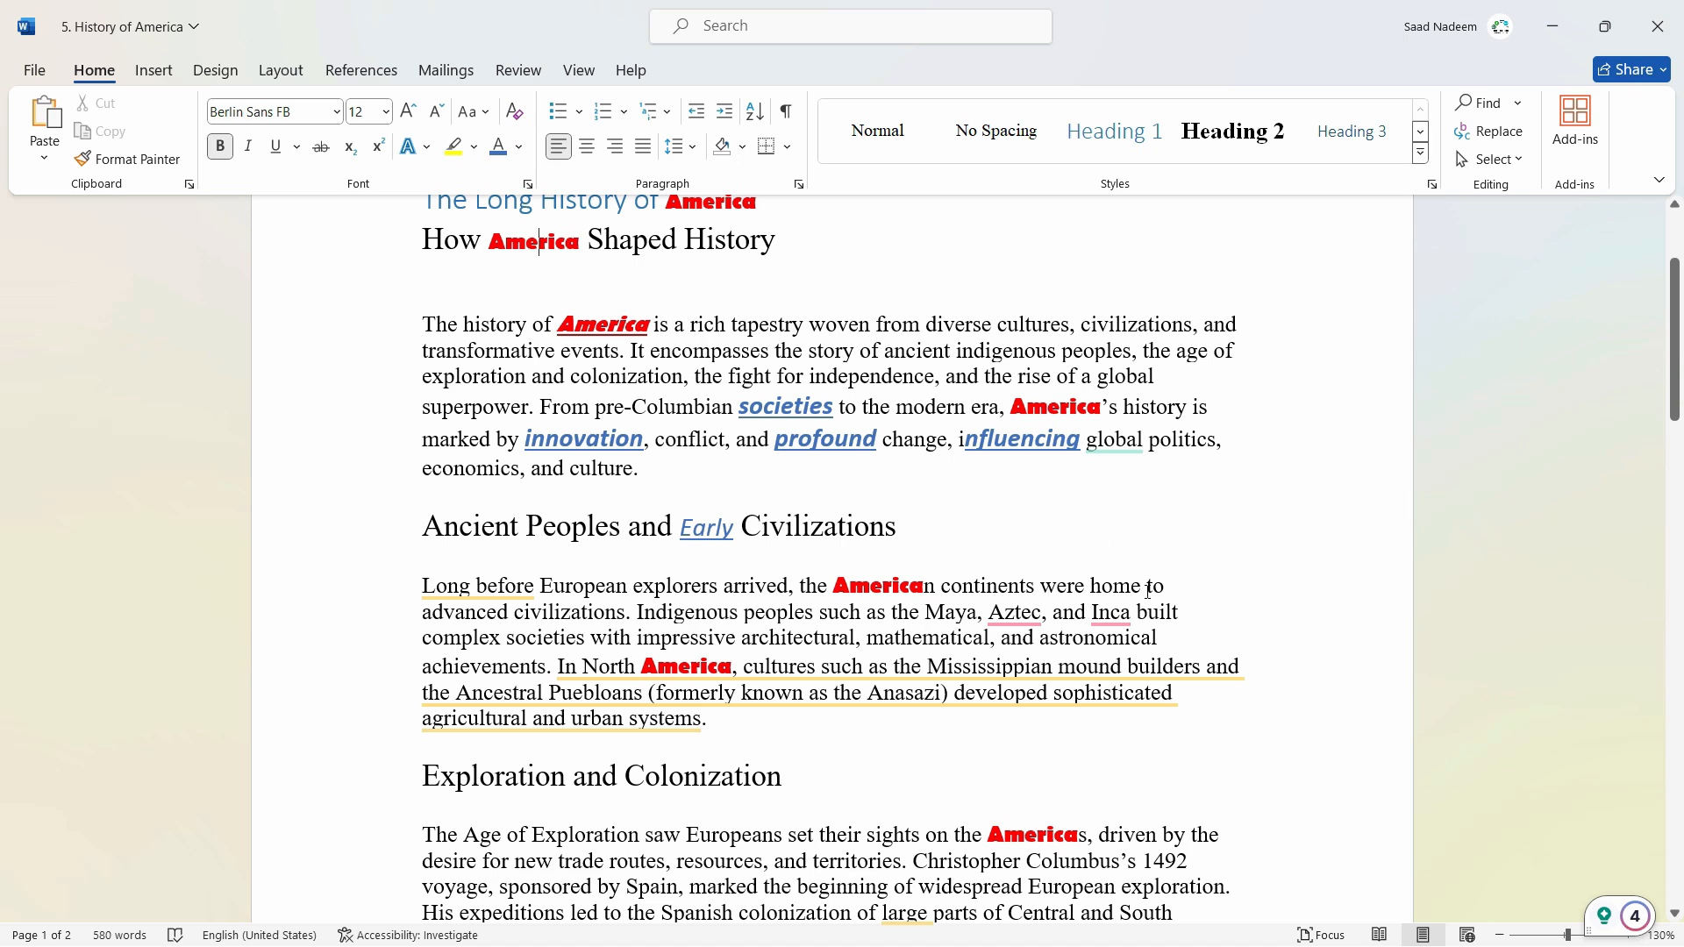
{"action": "scroll", "coordinate": [1147, 589], "scroll_direction": "up", "scroll_amount": 3}
{"action": "left_click", "coordinate": [1083, 596]}
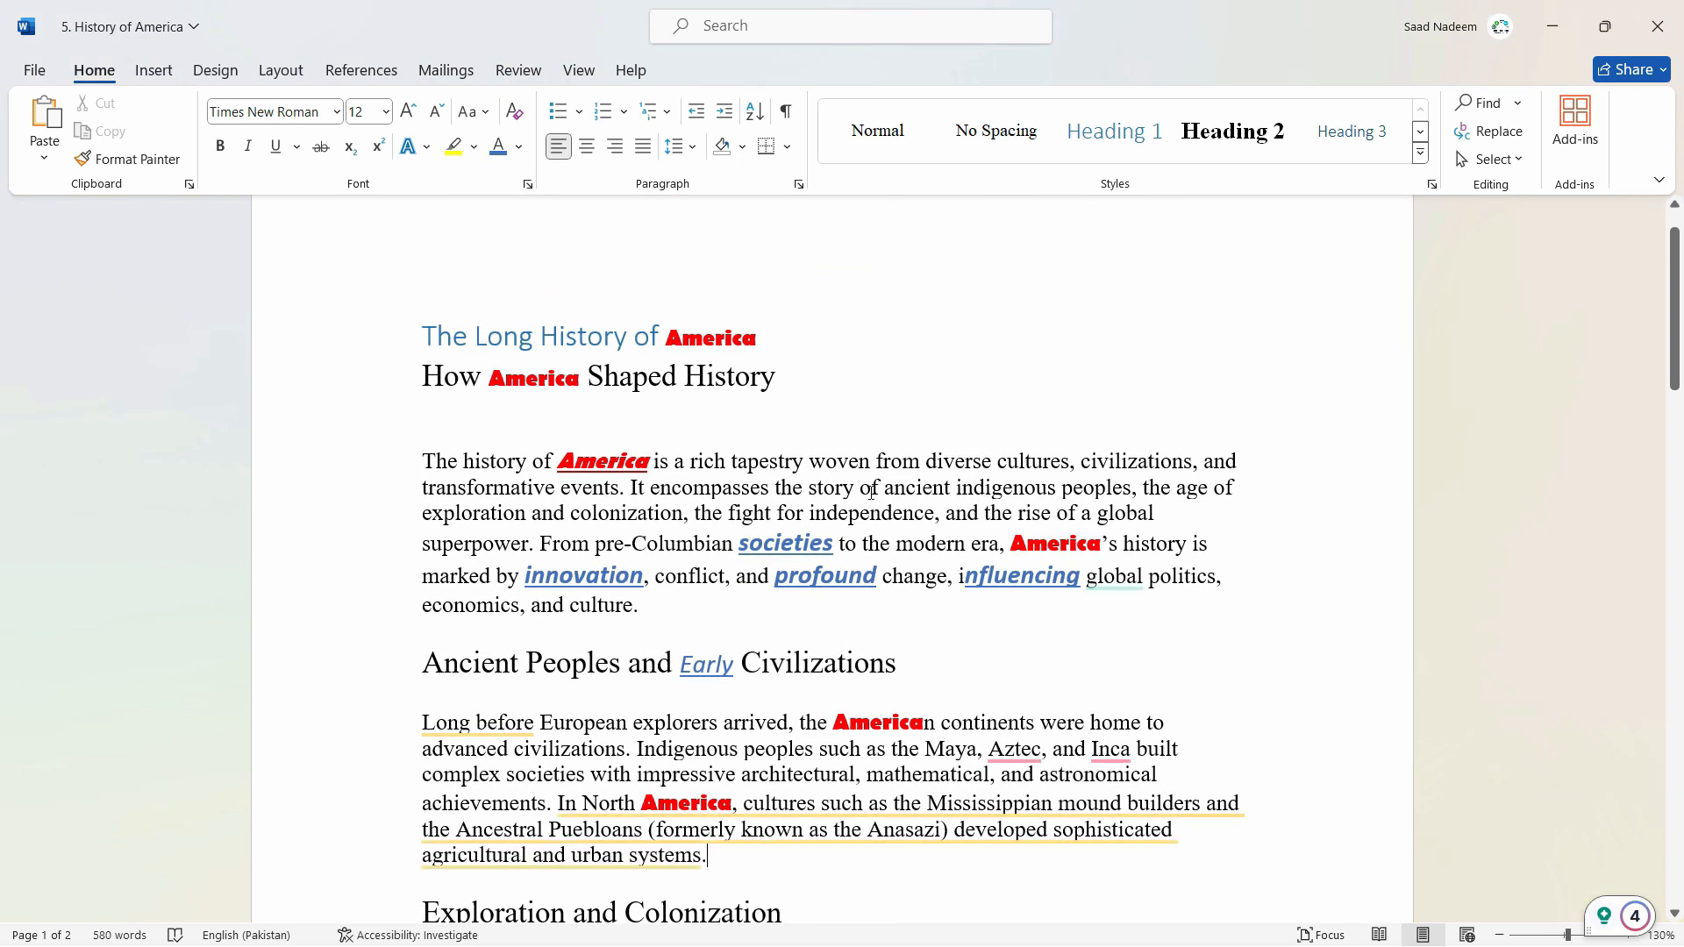
{"action": "left_click", "coordinate": [729, 326]}
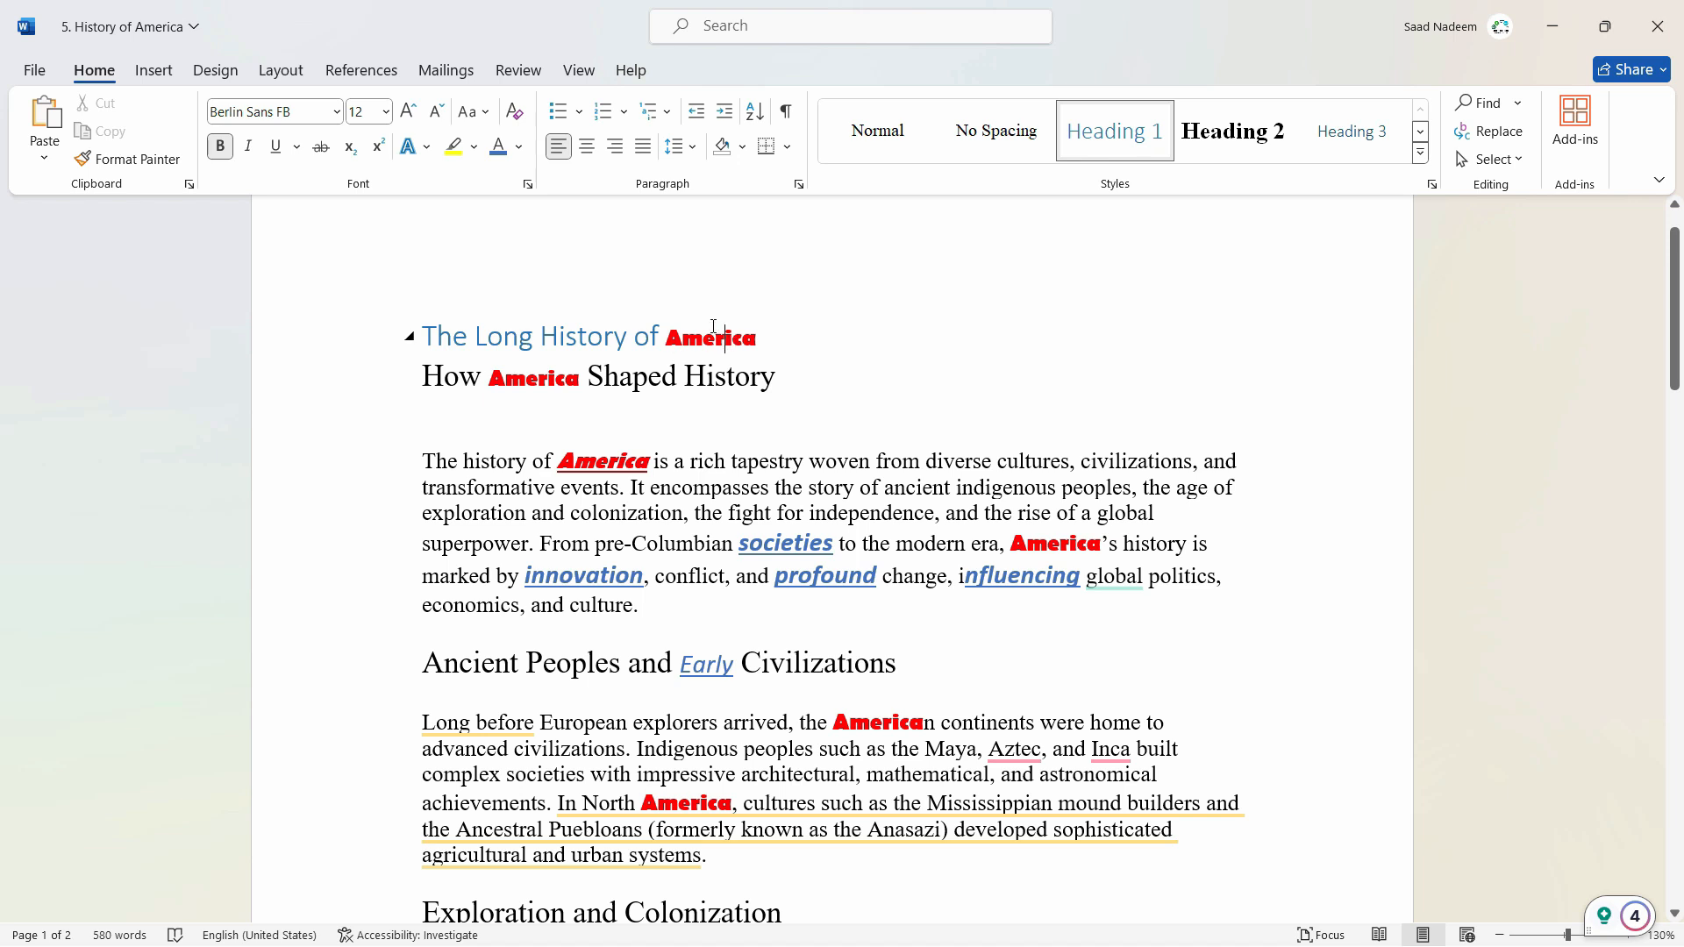
{"action": "left_click_drag", "start_coordinate": [666, 342], "coordinate": [770, 344]}
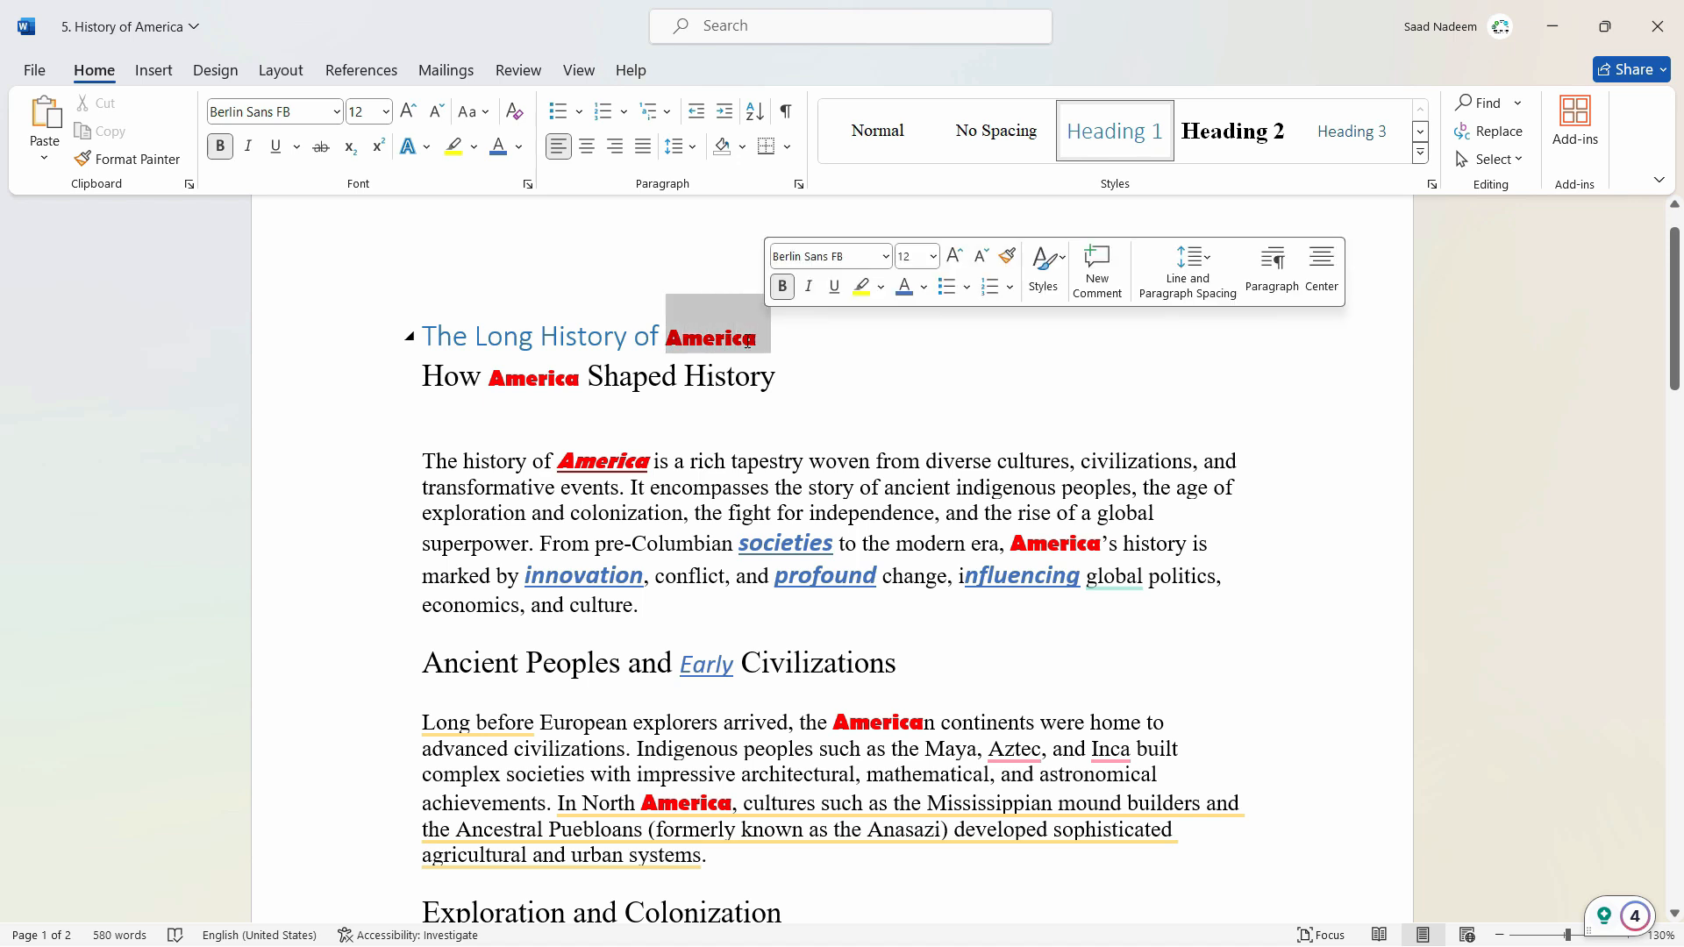
{"action": "left_click", "coordinate": [838, 365]}
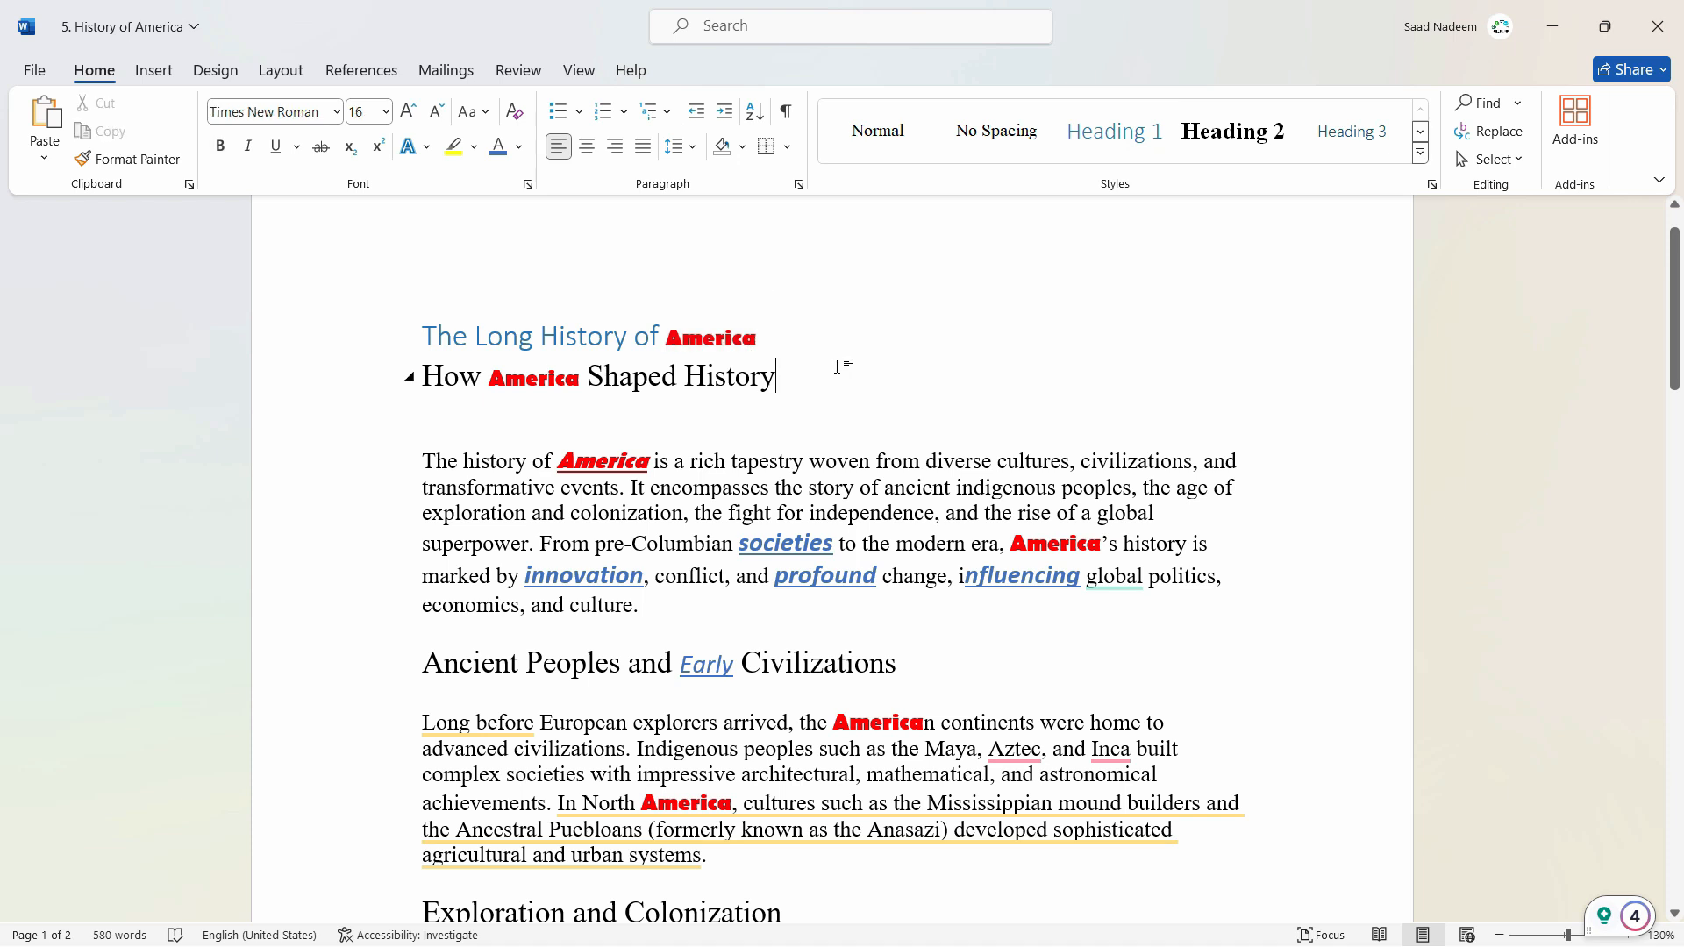
{"action": "left_click_drag", "start_coordinate": [739, 346], "coordinate": [666, 344]}
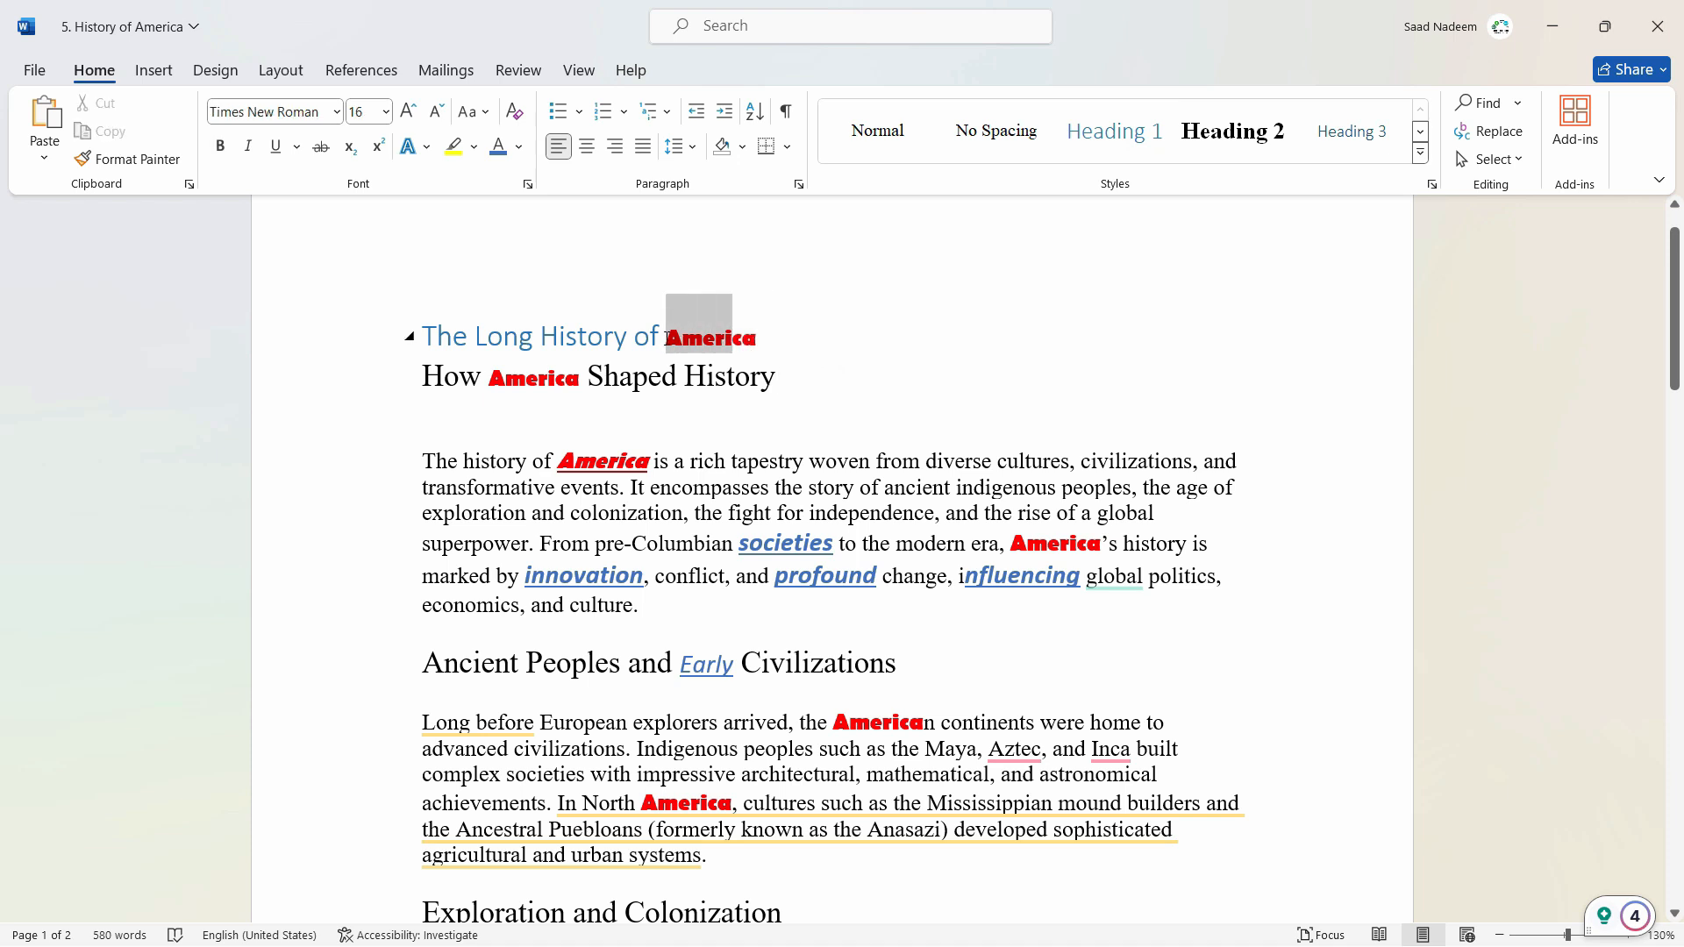
{"action": "left_click", "coordinate": [764, 344]}
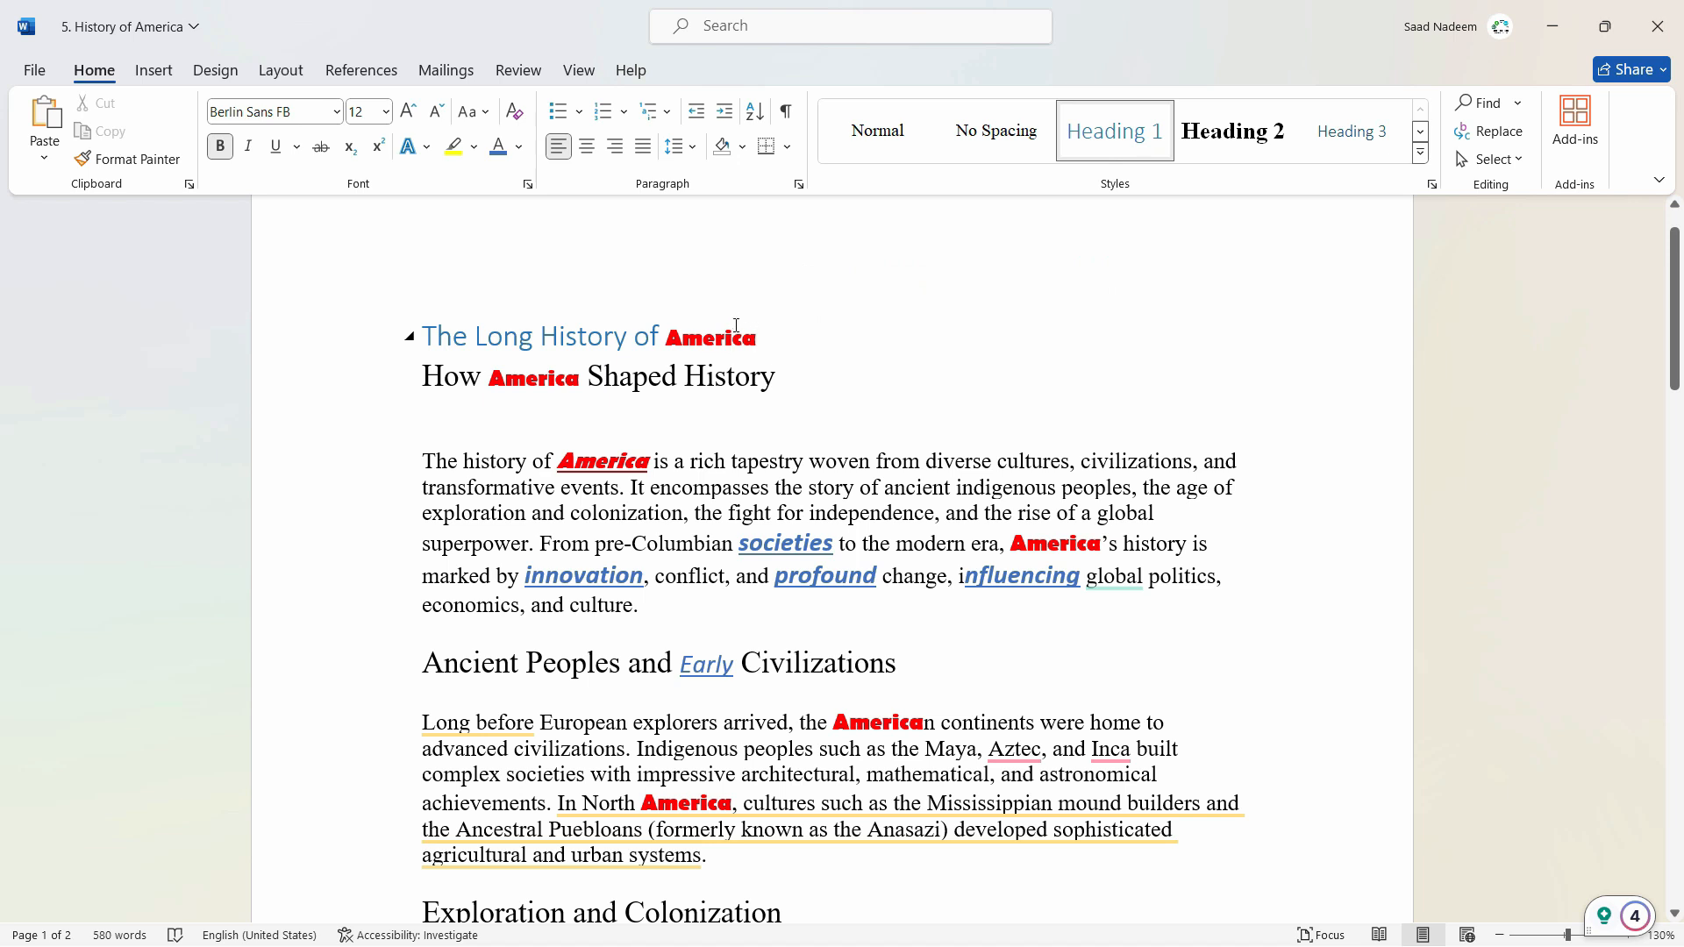
Open Find and Replace again, clear the "America" search text and turn off case matching.
{"action": "key", "text": "ctrl+h"}
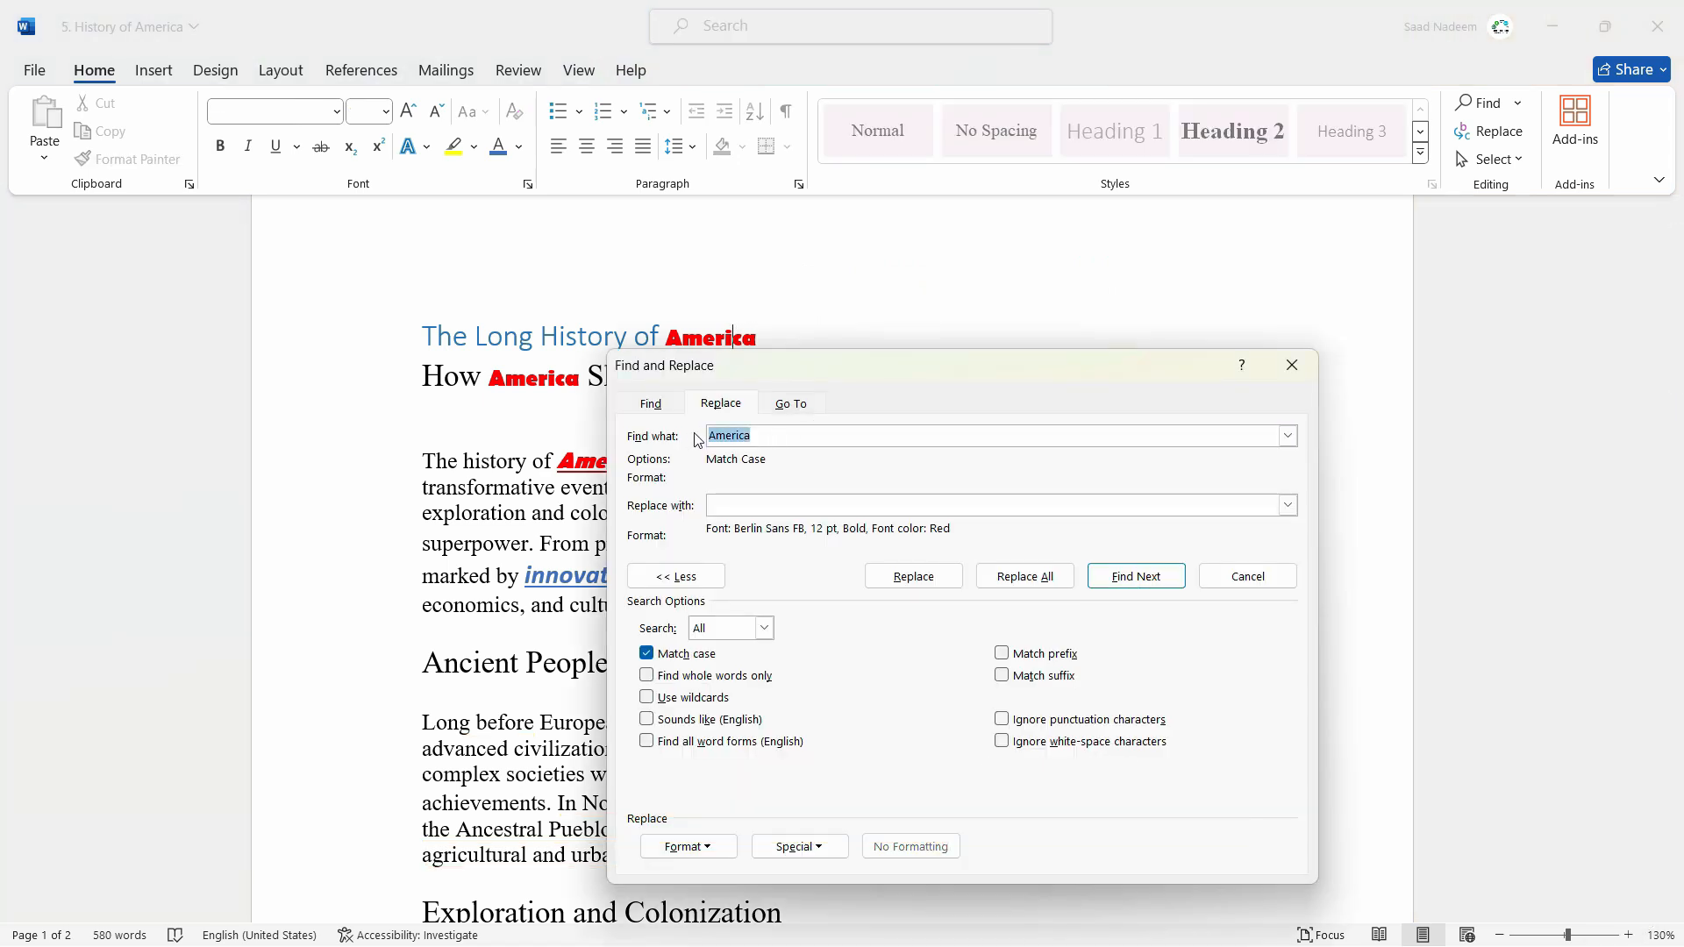
{"action": "key", "text": "BackSpace"}
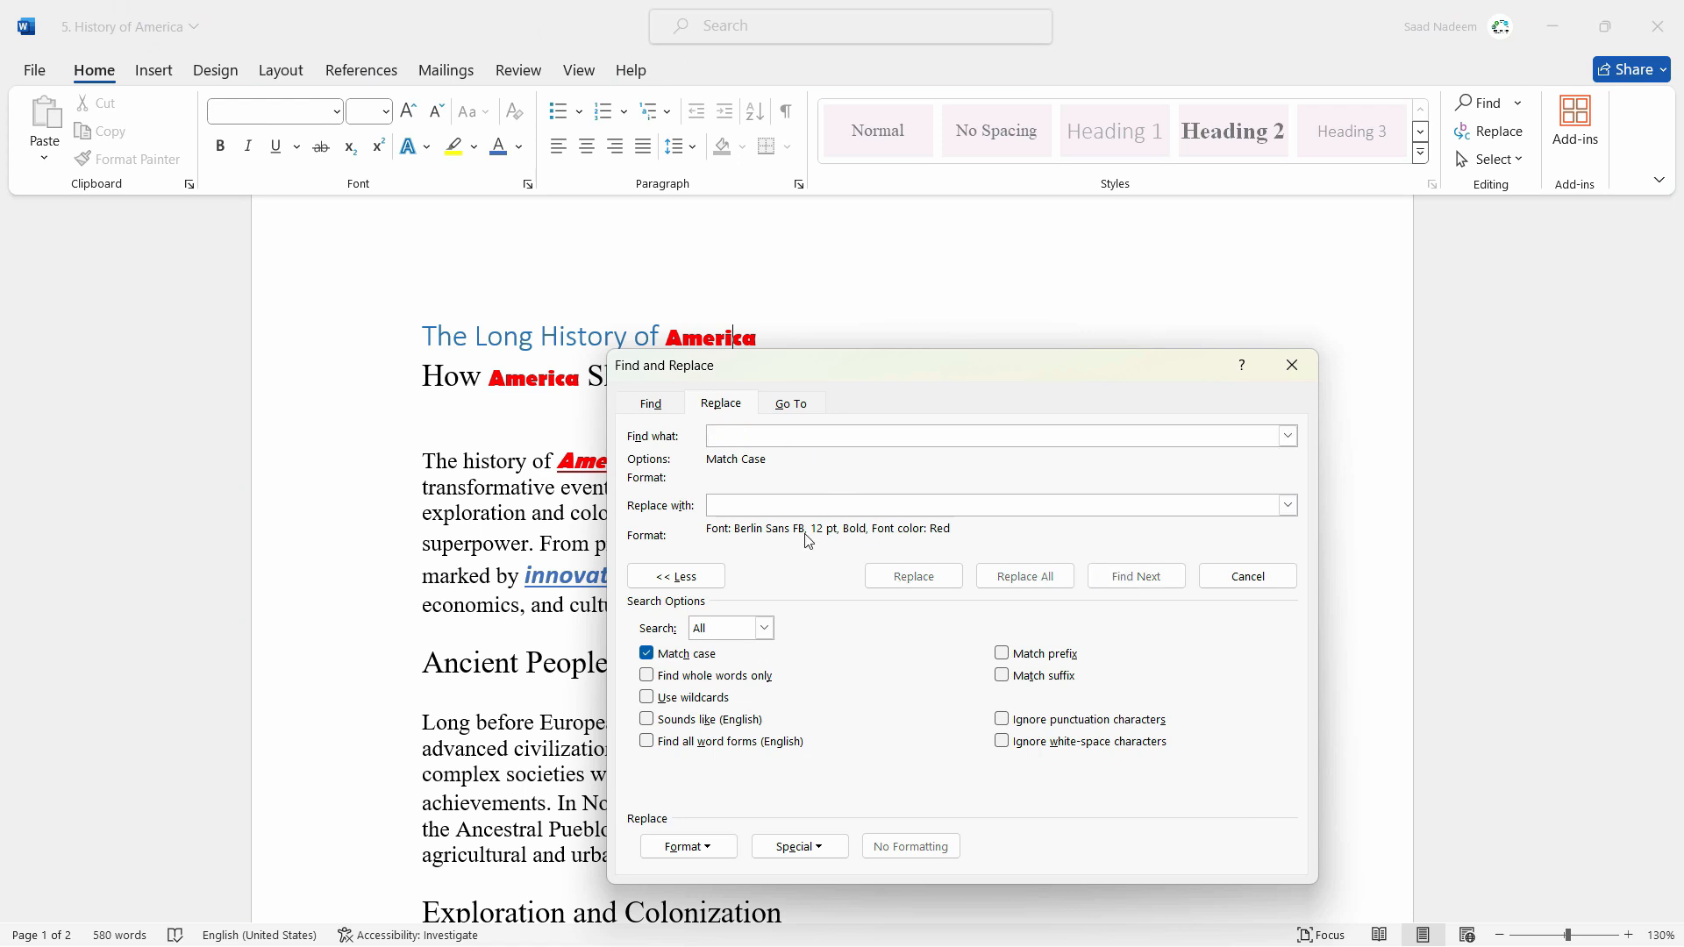
{"action": "left_click", "coordinate": [646, 654]}
{"action": "left_click", "coordinate": [865, 435]}
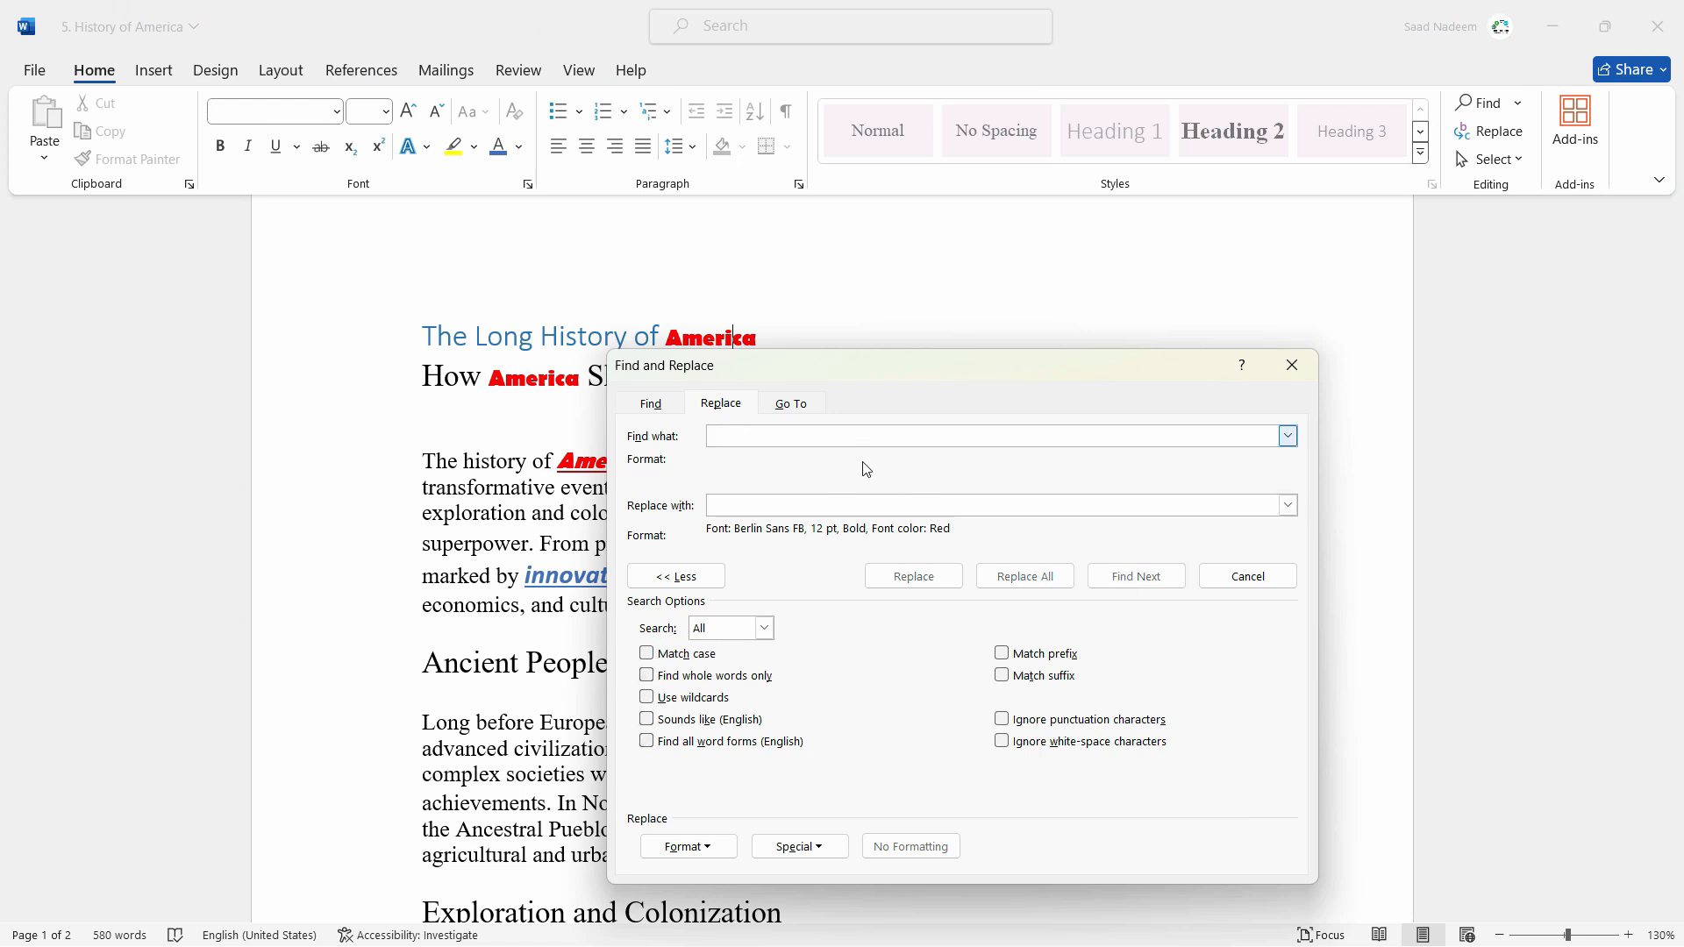
Set the search formatting to Berlin Sans FB, bold, size 12 with red font color, leaving the search text empty.
{"action": "left_click", "coordinate": [702, 846]}
{"action": "left_click", "coordinate": [688, 665]}
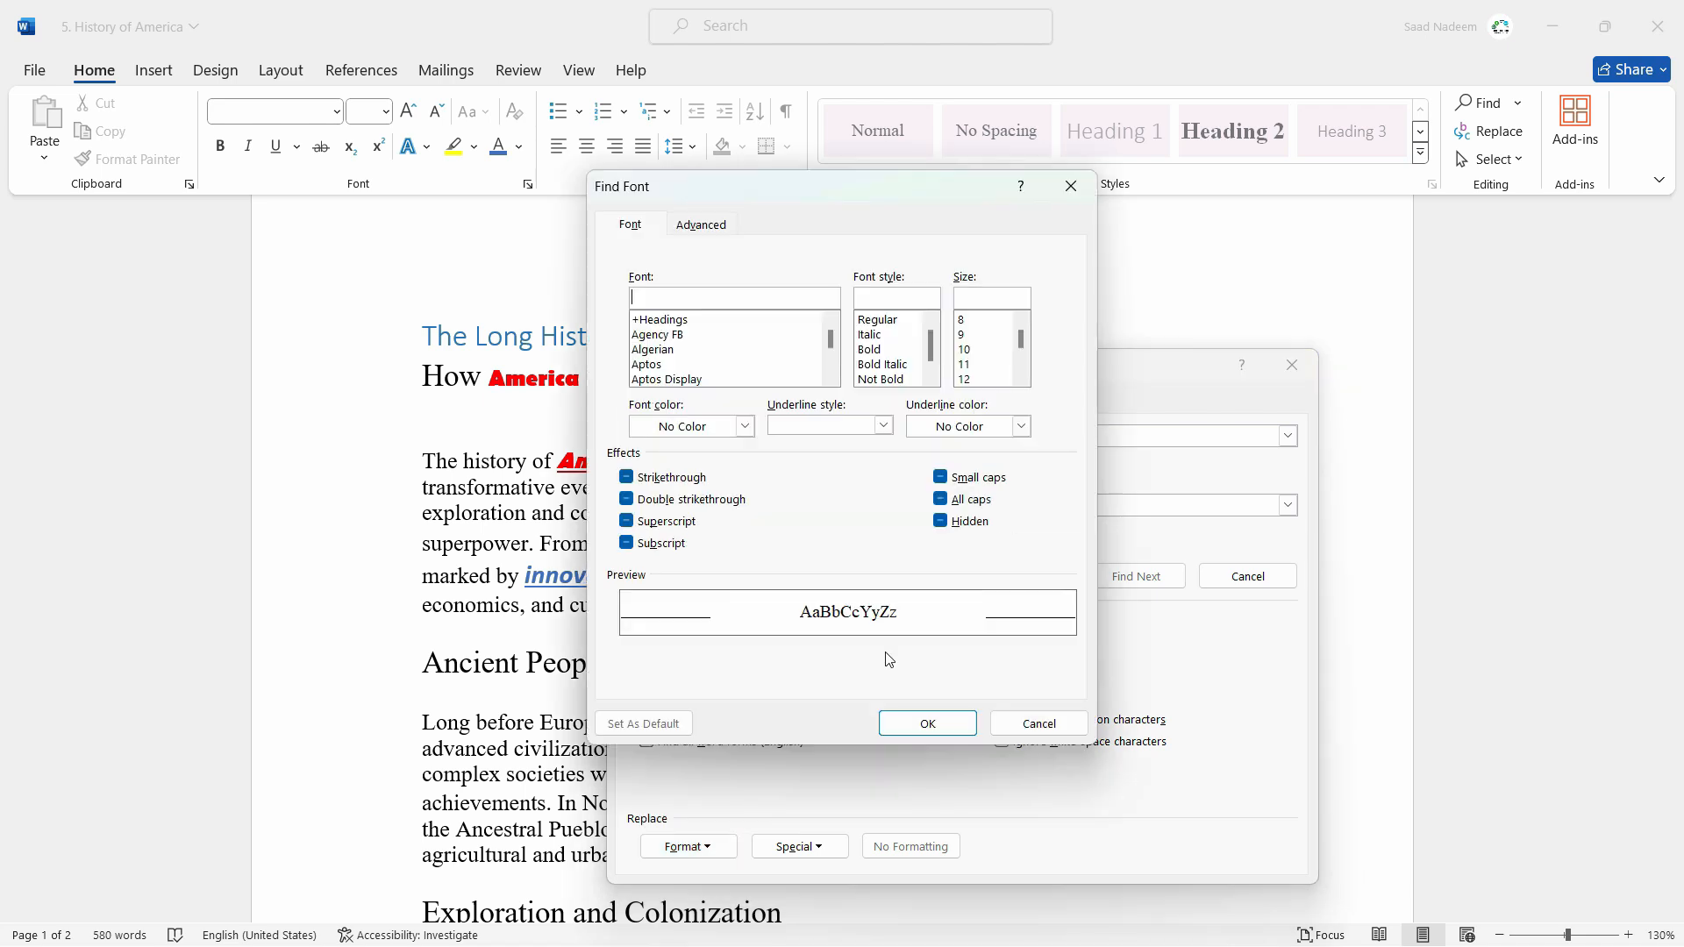
{"action": "left_click", "coordinate": [967, 381]}
{"action": "left_click", "coordinate": [878, 349]}
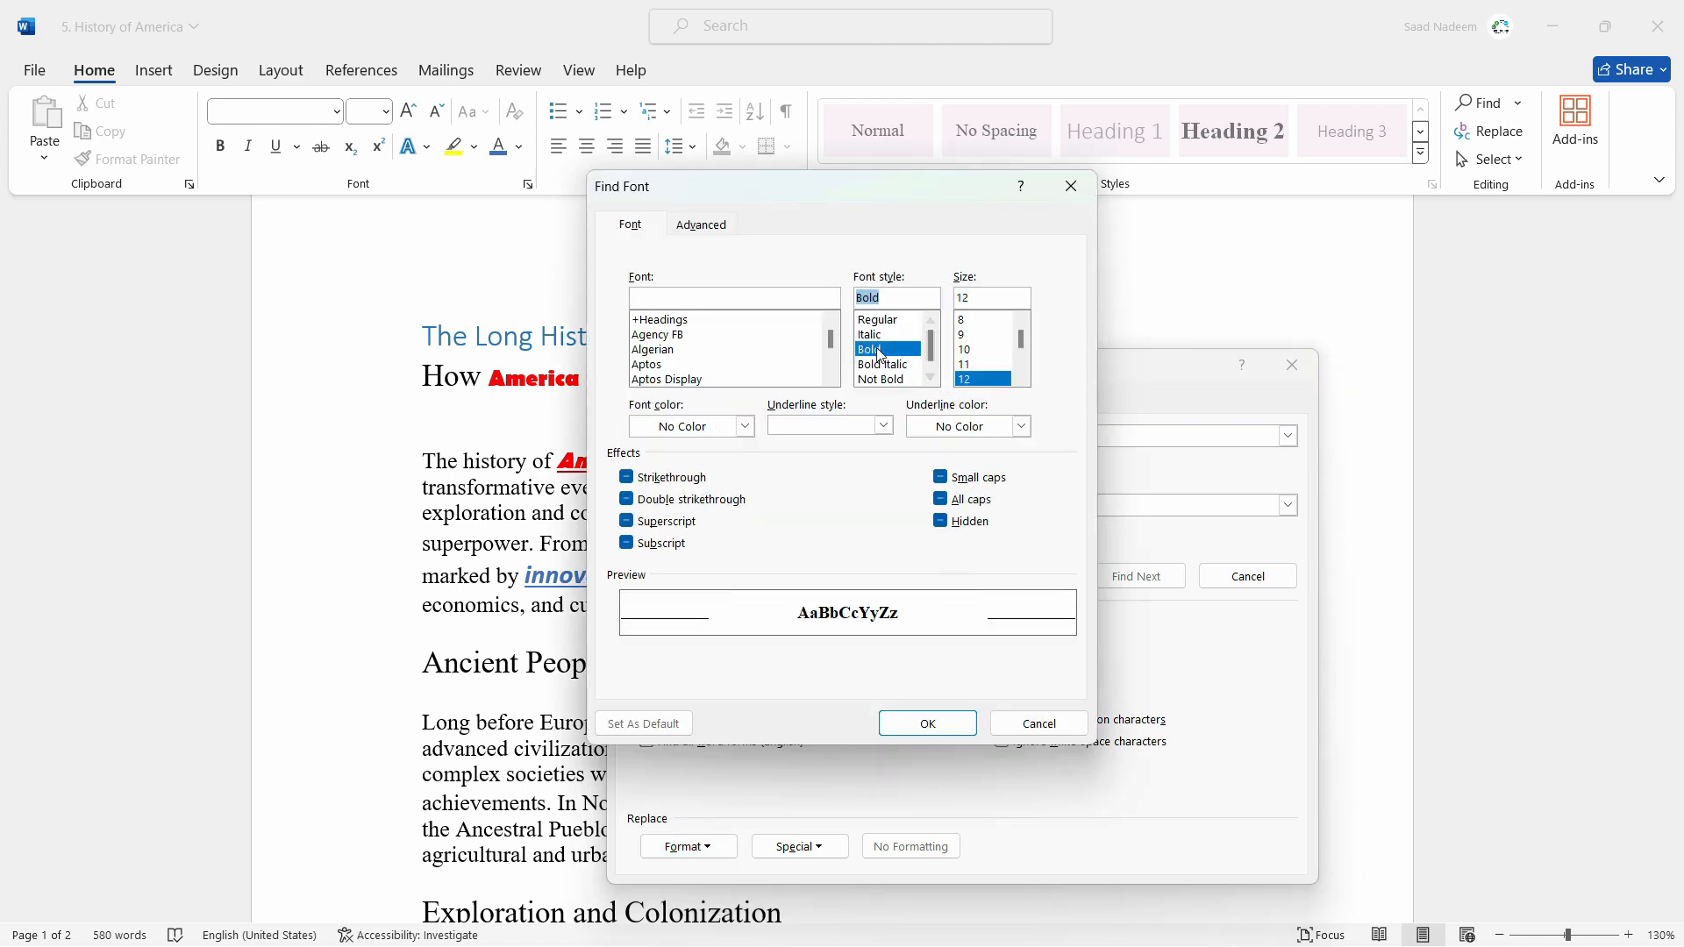
{"action": "left_click", "coordinate": [727, 295]}
{"action": "left_click", "coordinate": [833, 377]}
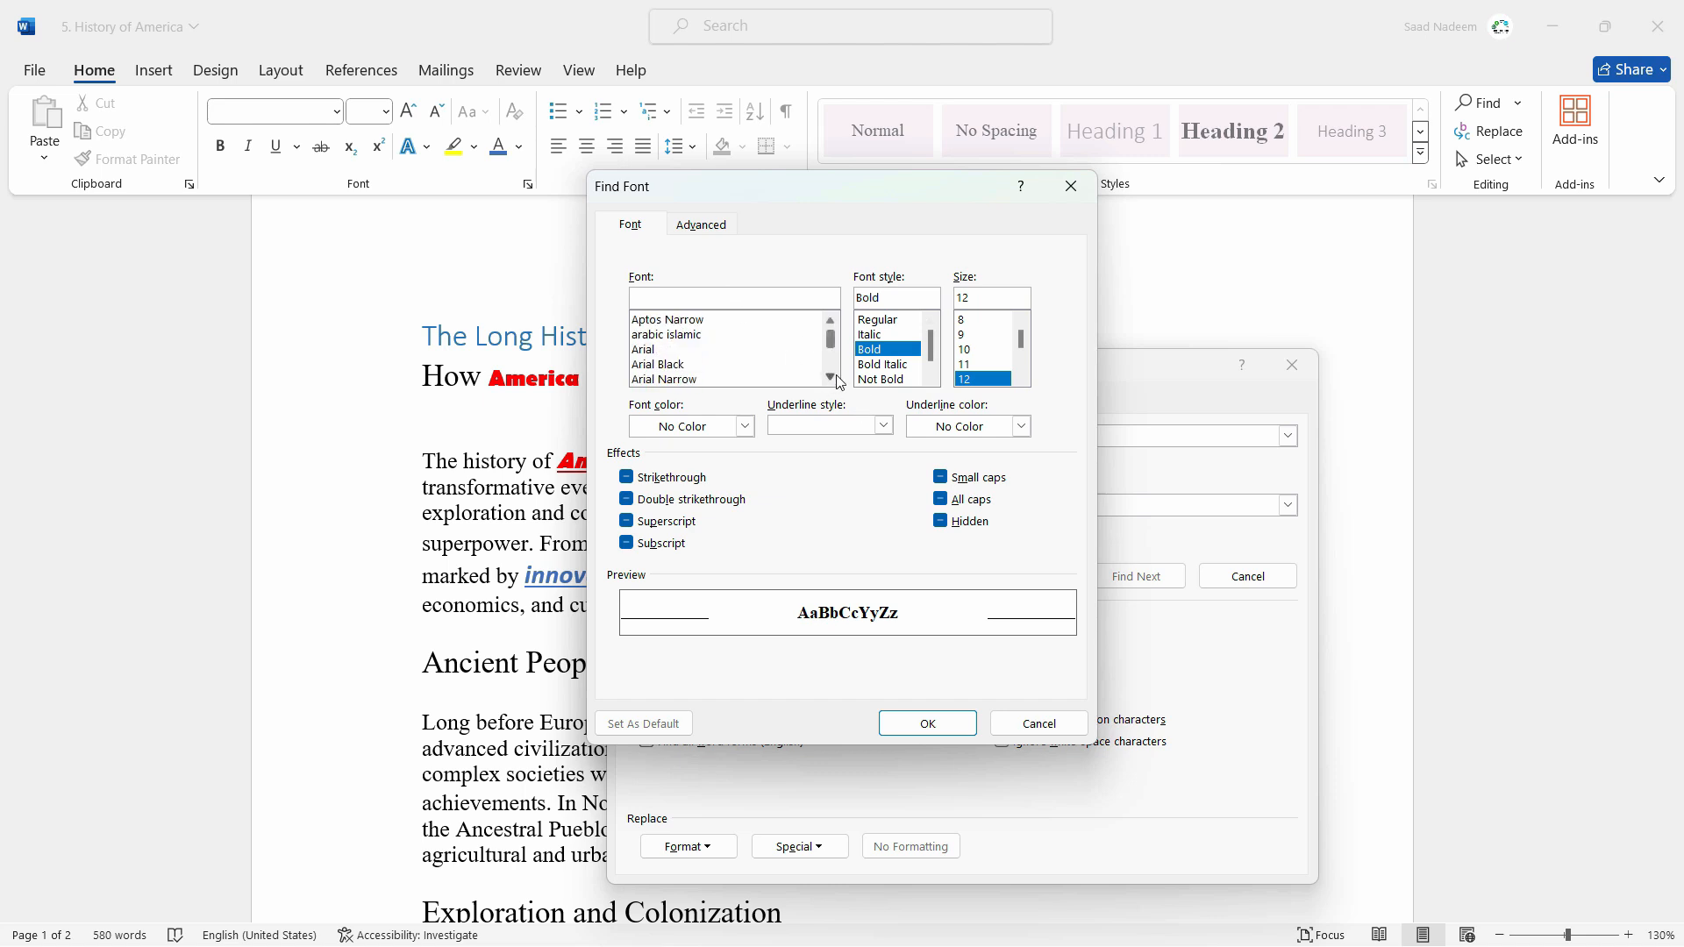
{"action": "scroll", "coordinate": [838, 383], "scroll_direction": "down", "scroll_amount": 4}
{"action": "left_click", "coordinate": [684, 379]}
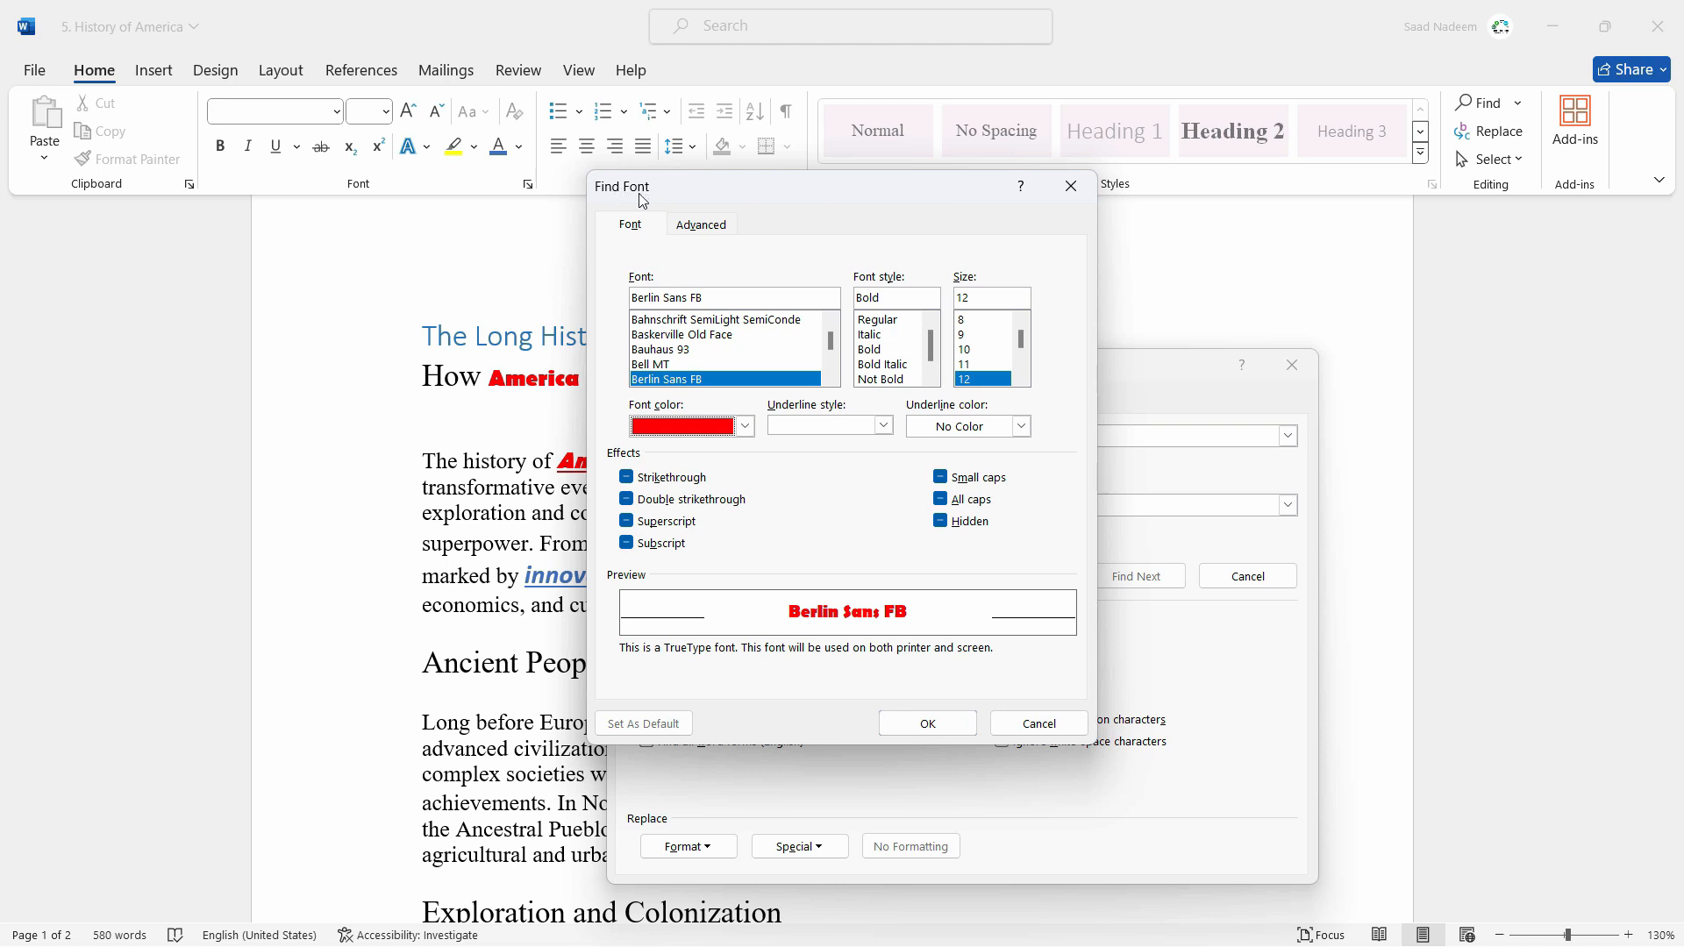
{"action": "left_click", "coordinate": [933, 724]}
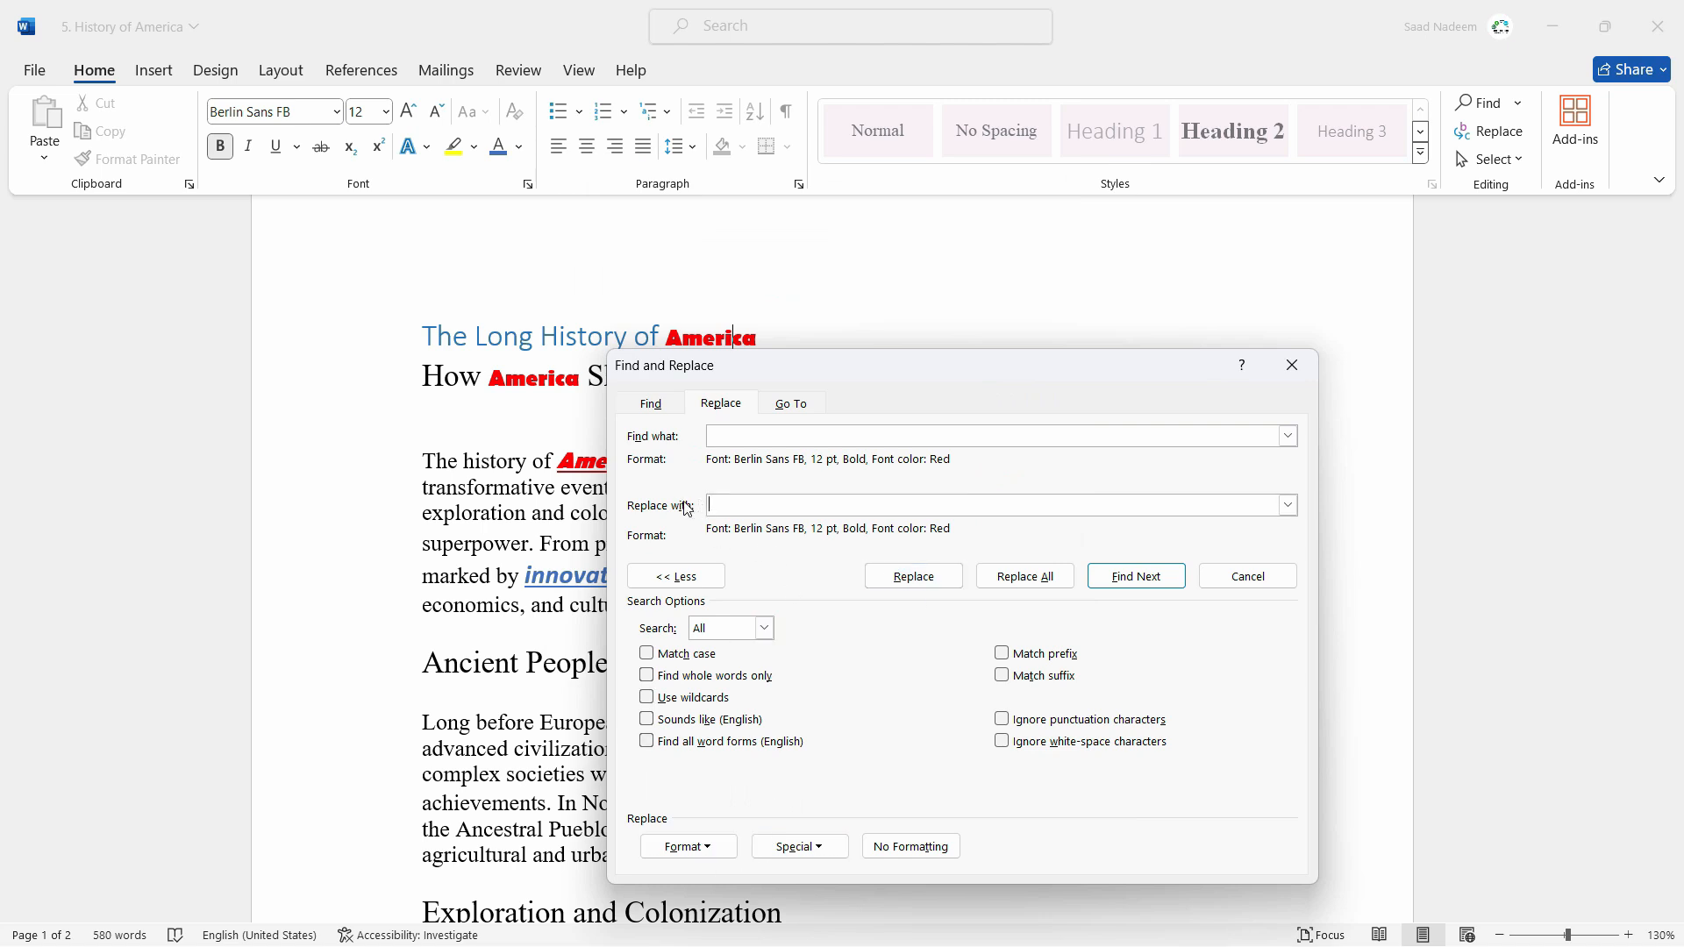
Change the replacement formatting to Times New Roman, size 16, with automatic font color.
{"action": "left_click", "coordinate": [727, 855]}
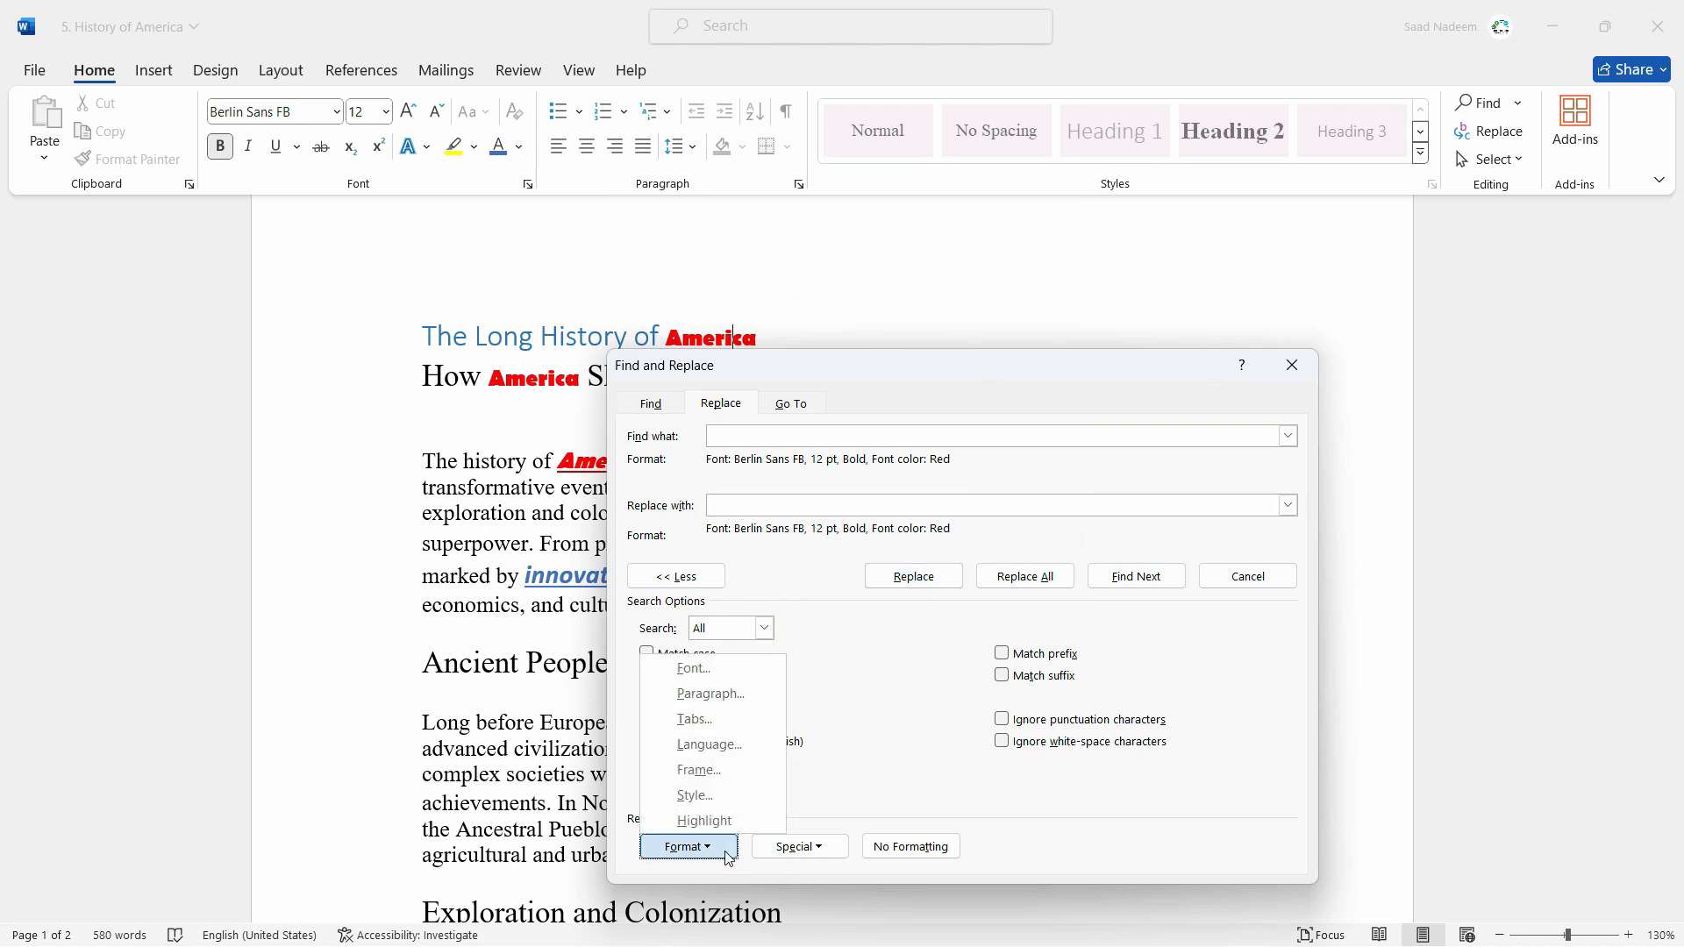
{"action": "left_click", "coordinate": [698, 668]}
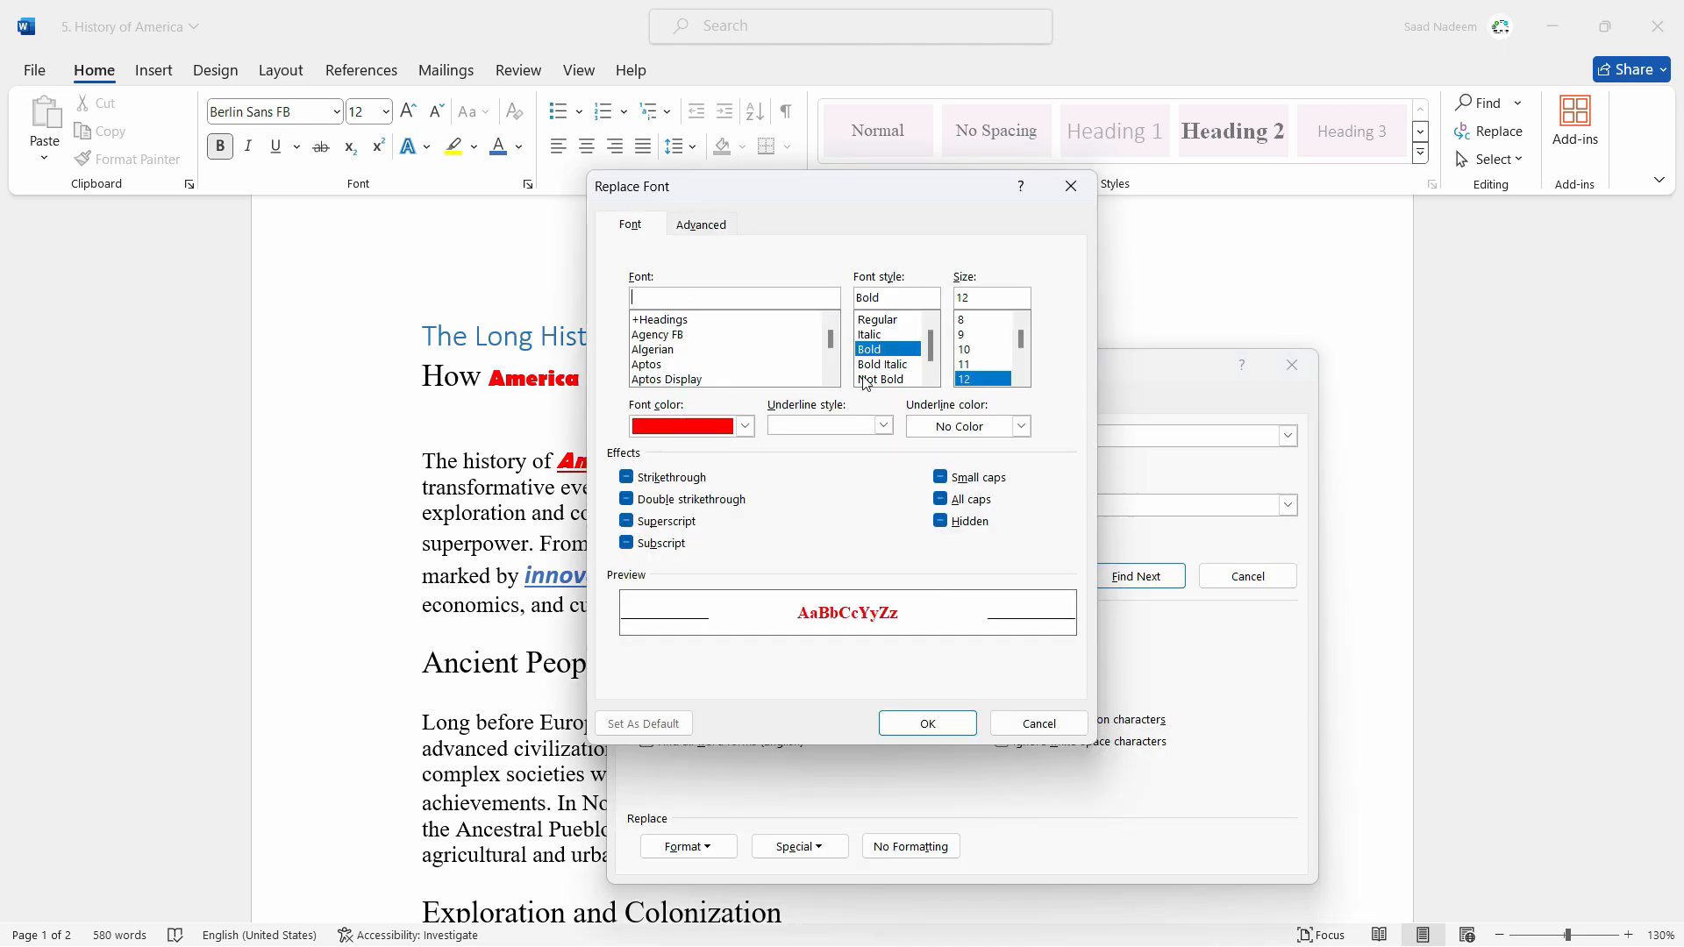
{"action": "left_click", "coordinate": [745, 427]}
{"action": "left_click", "coordinate": [662, 457]}
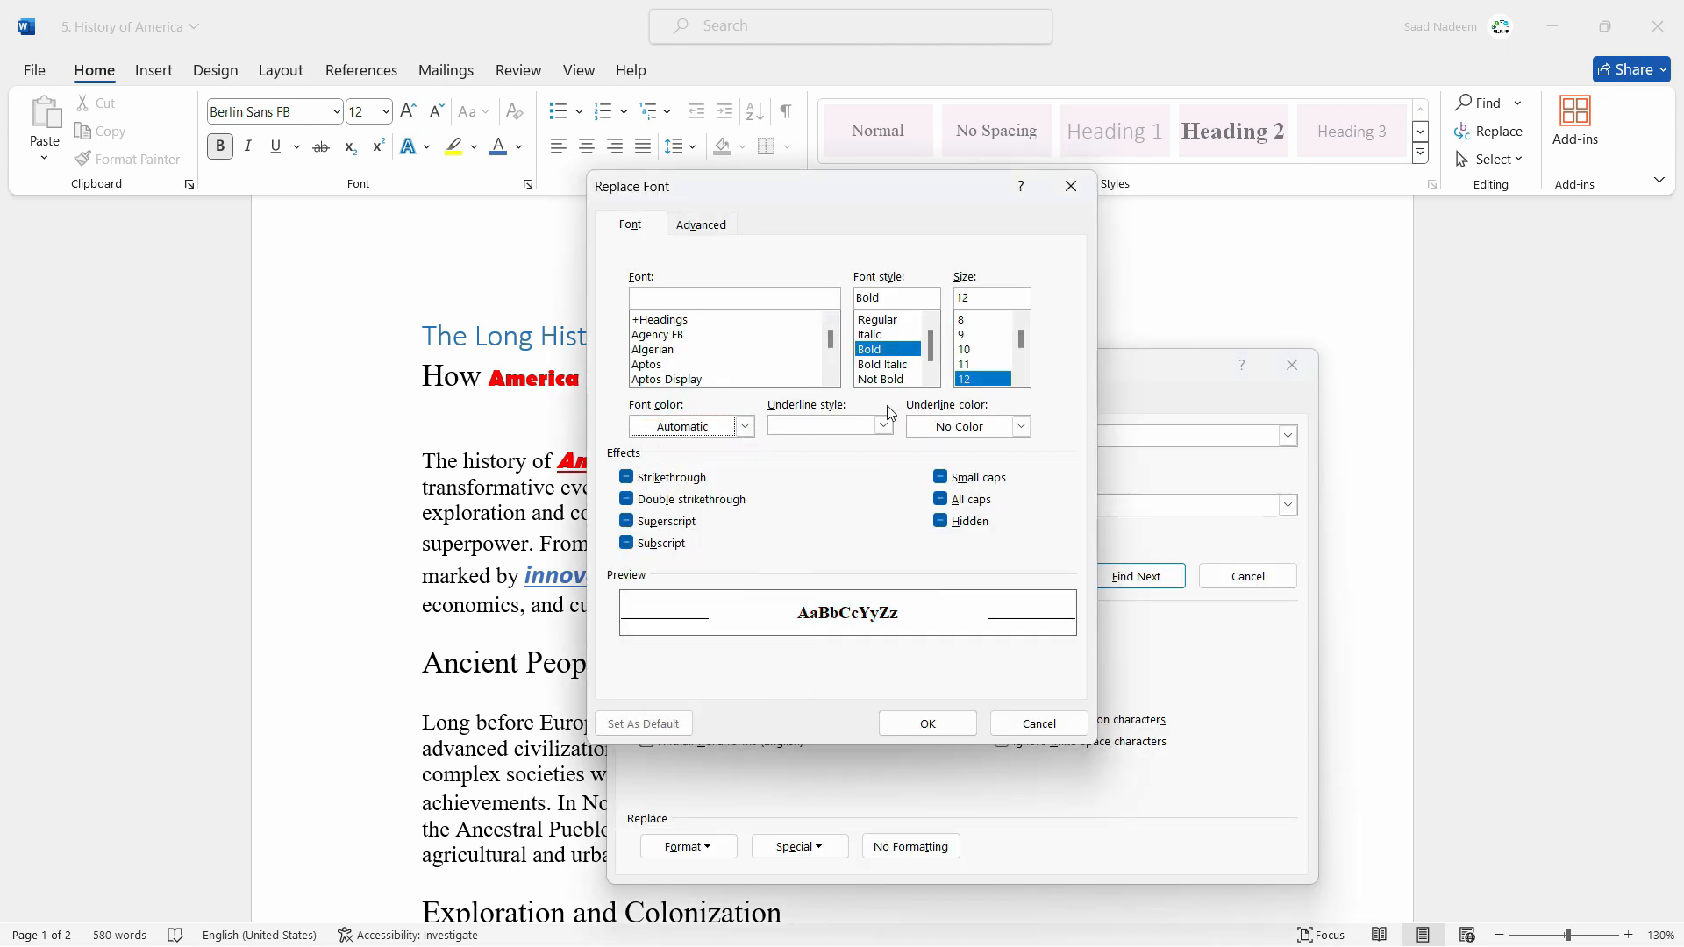
{"action": "scroll", "coordinate": [1020, 380], "scroll_direction": "down", "scroll_amount": 1}
{"action": "left_click", "coordinate": [968, 350]}
{"action": "left_click", "coordinate": [964, 366]}
{"action": "left_click", "coordinate": [716, 299]}
{"action": "type", "text": "times"}
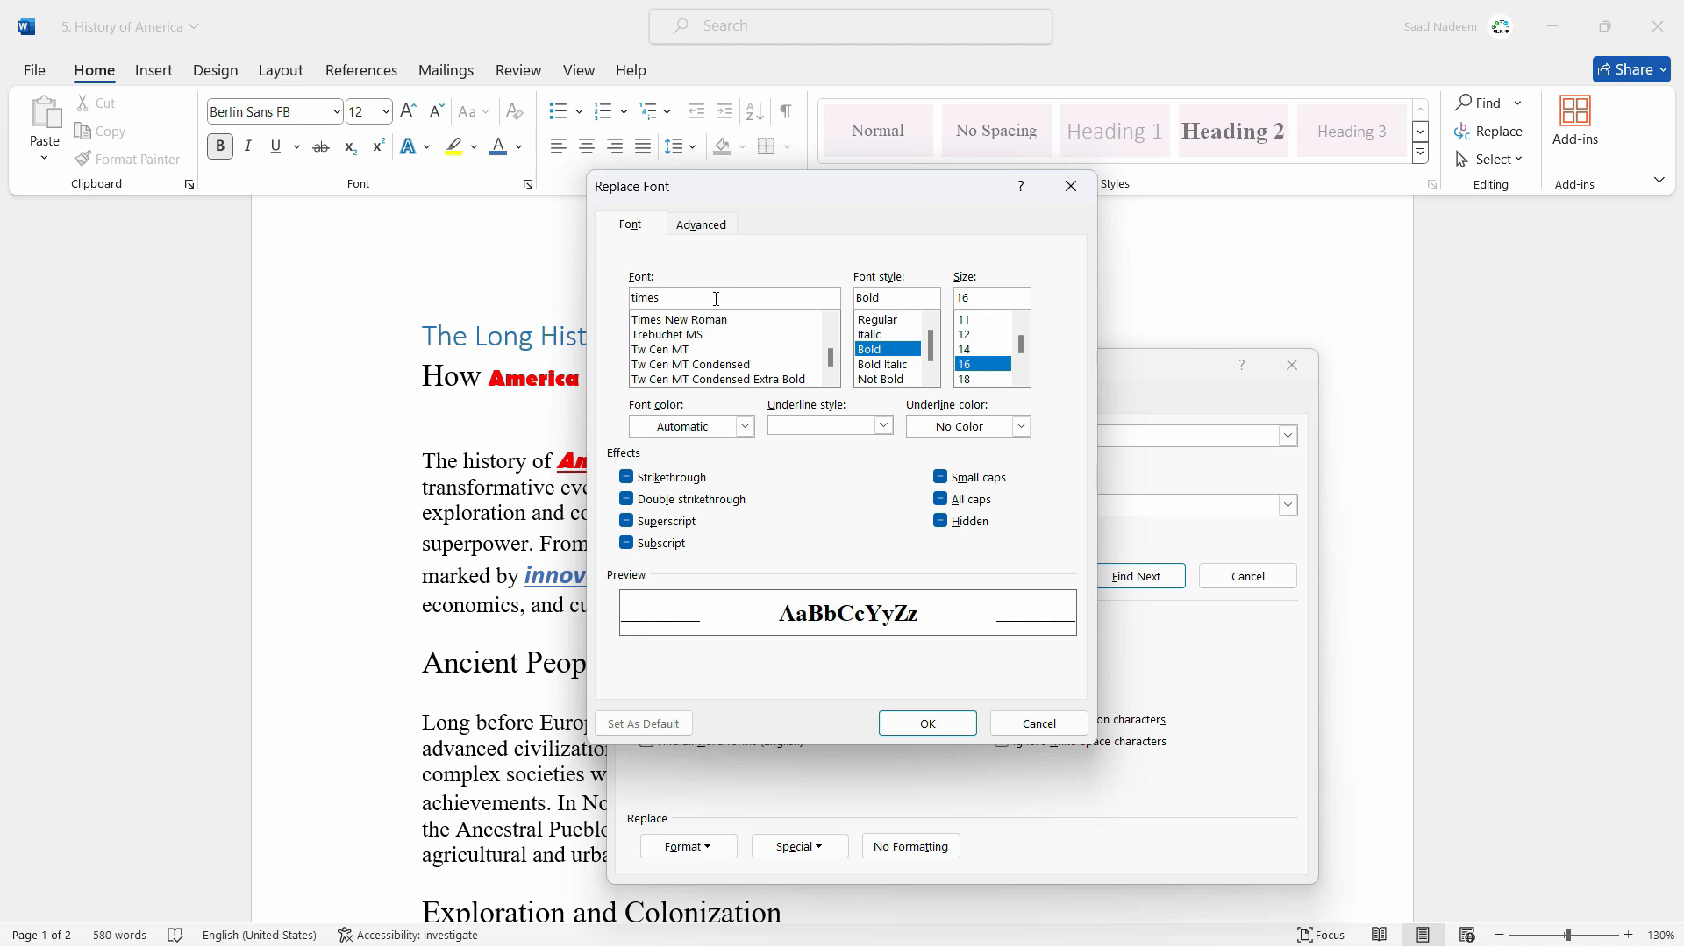
{"action": "left_click", "coordinate": [741, 322]}
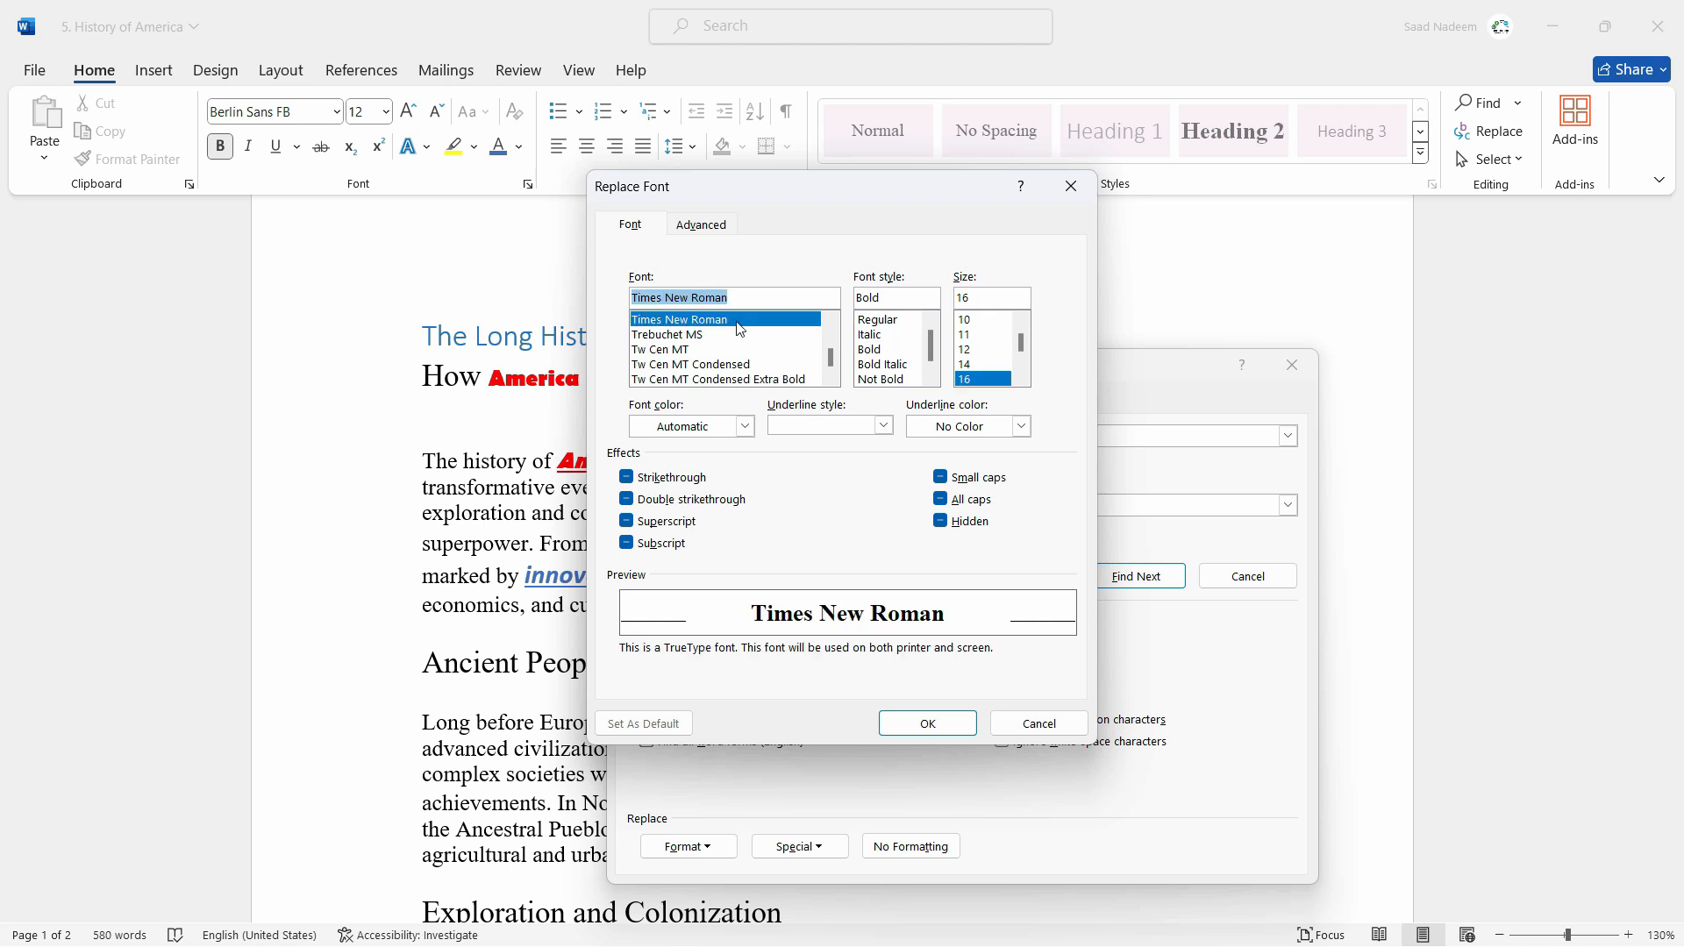
{"action": "left_click", "coordinate": [935, 726]}
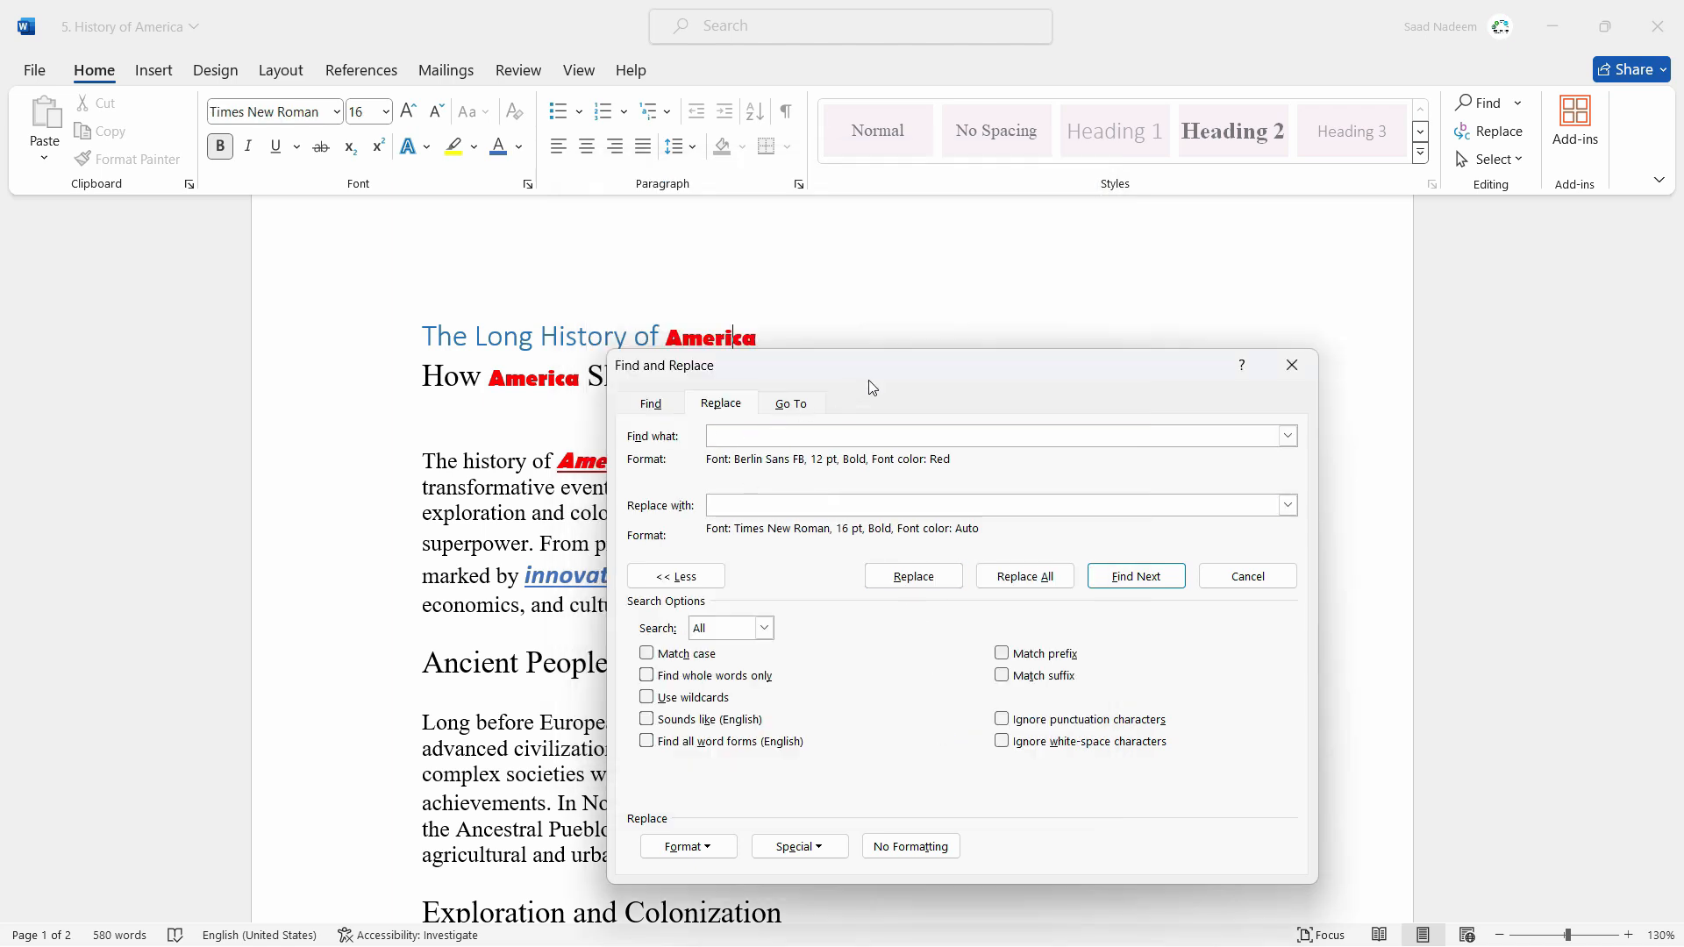
Replace the formatting of all matching text in the document and close Find and Replace.
{"action": "left_click_drag", "start_coordinate": [928, 375], "coordinate": [899, 229]}
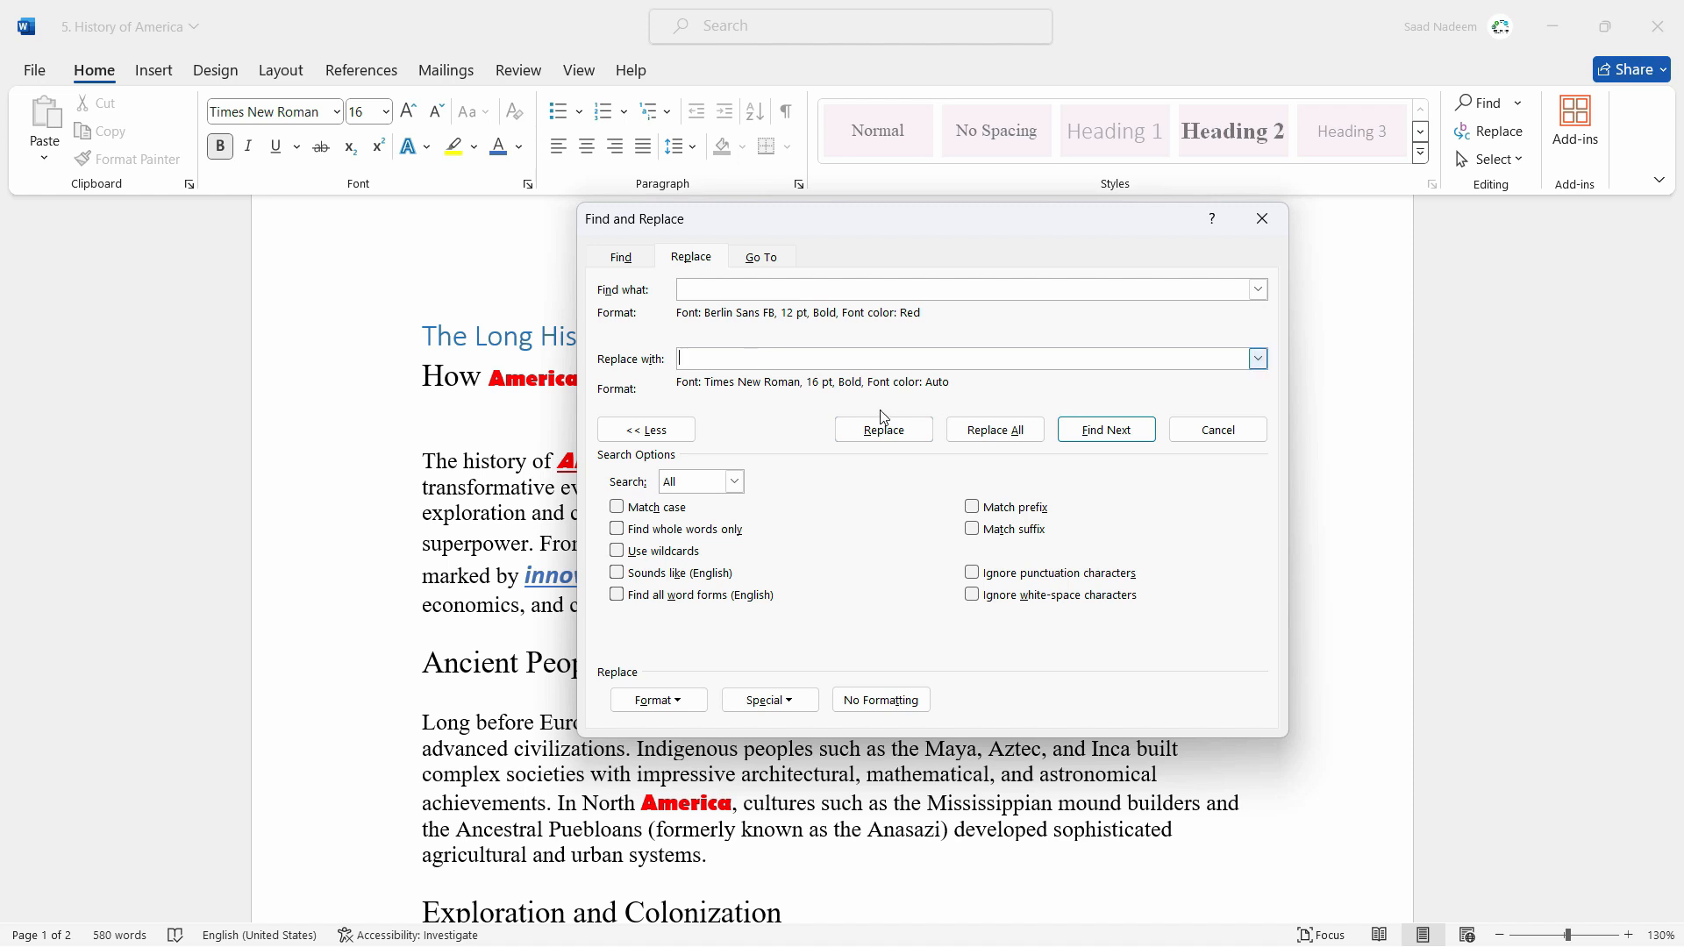
{"action": "left_click", "coordinate": [1003, 438]}
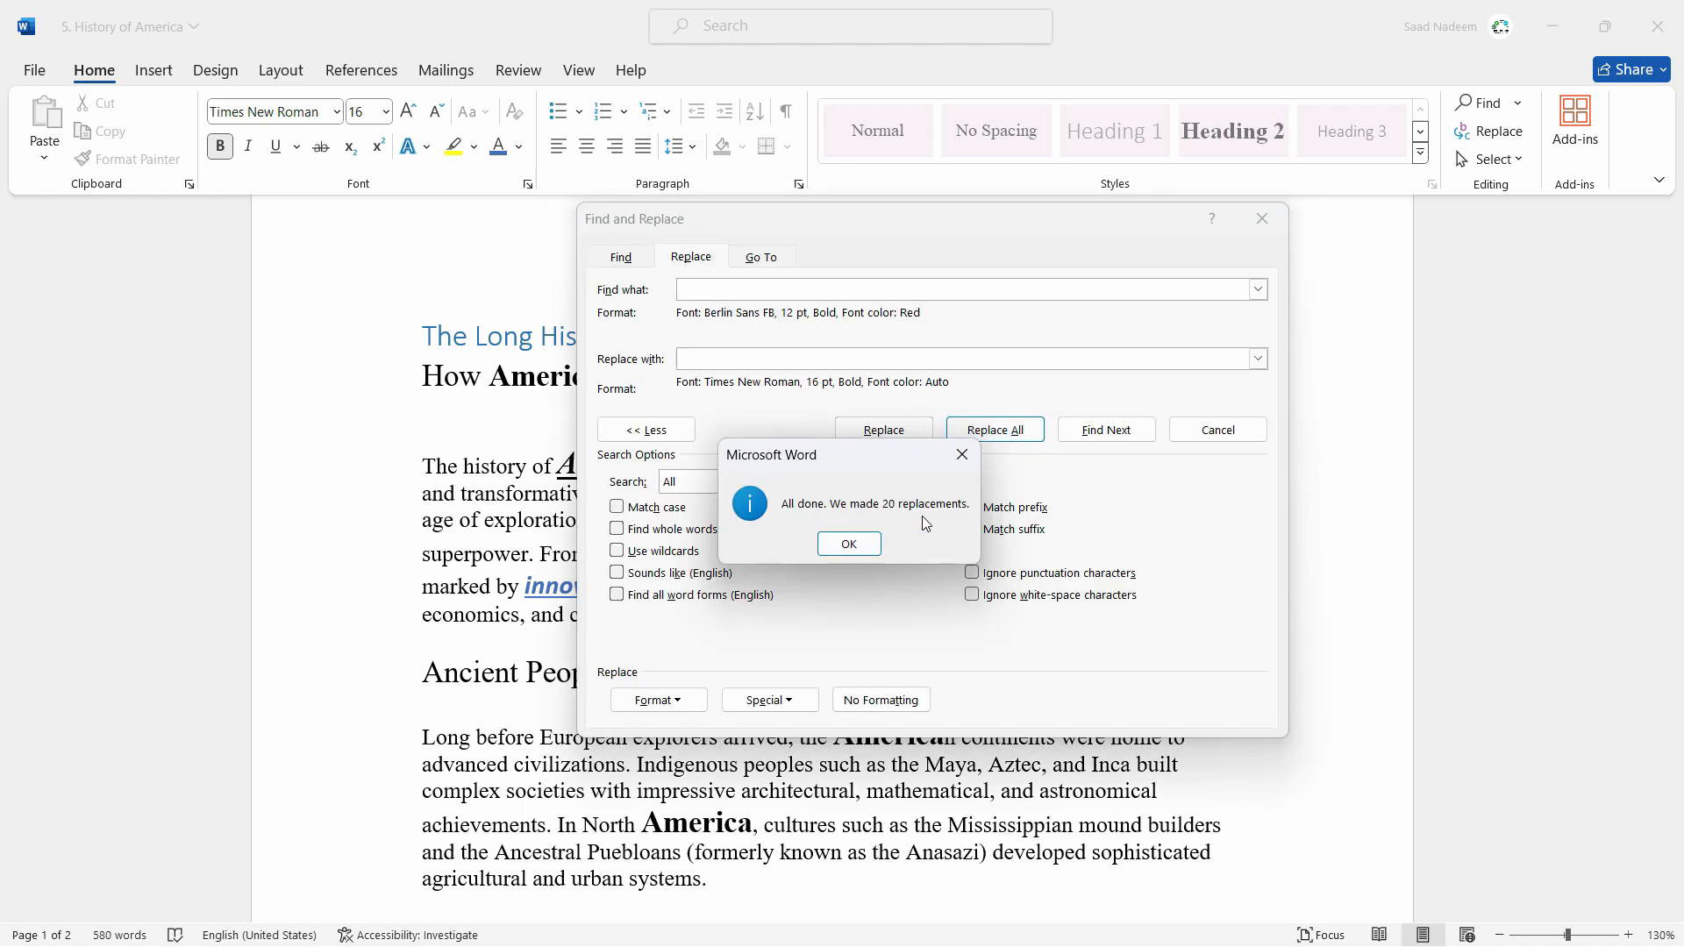
{"action": "left_click", "coordinate": [849, 545]}
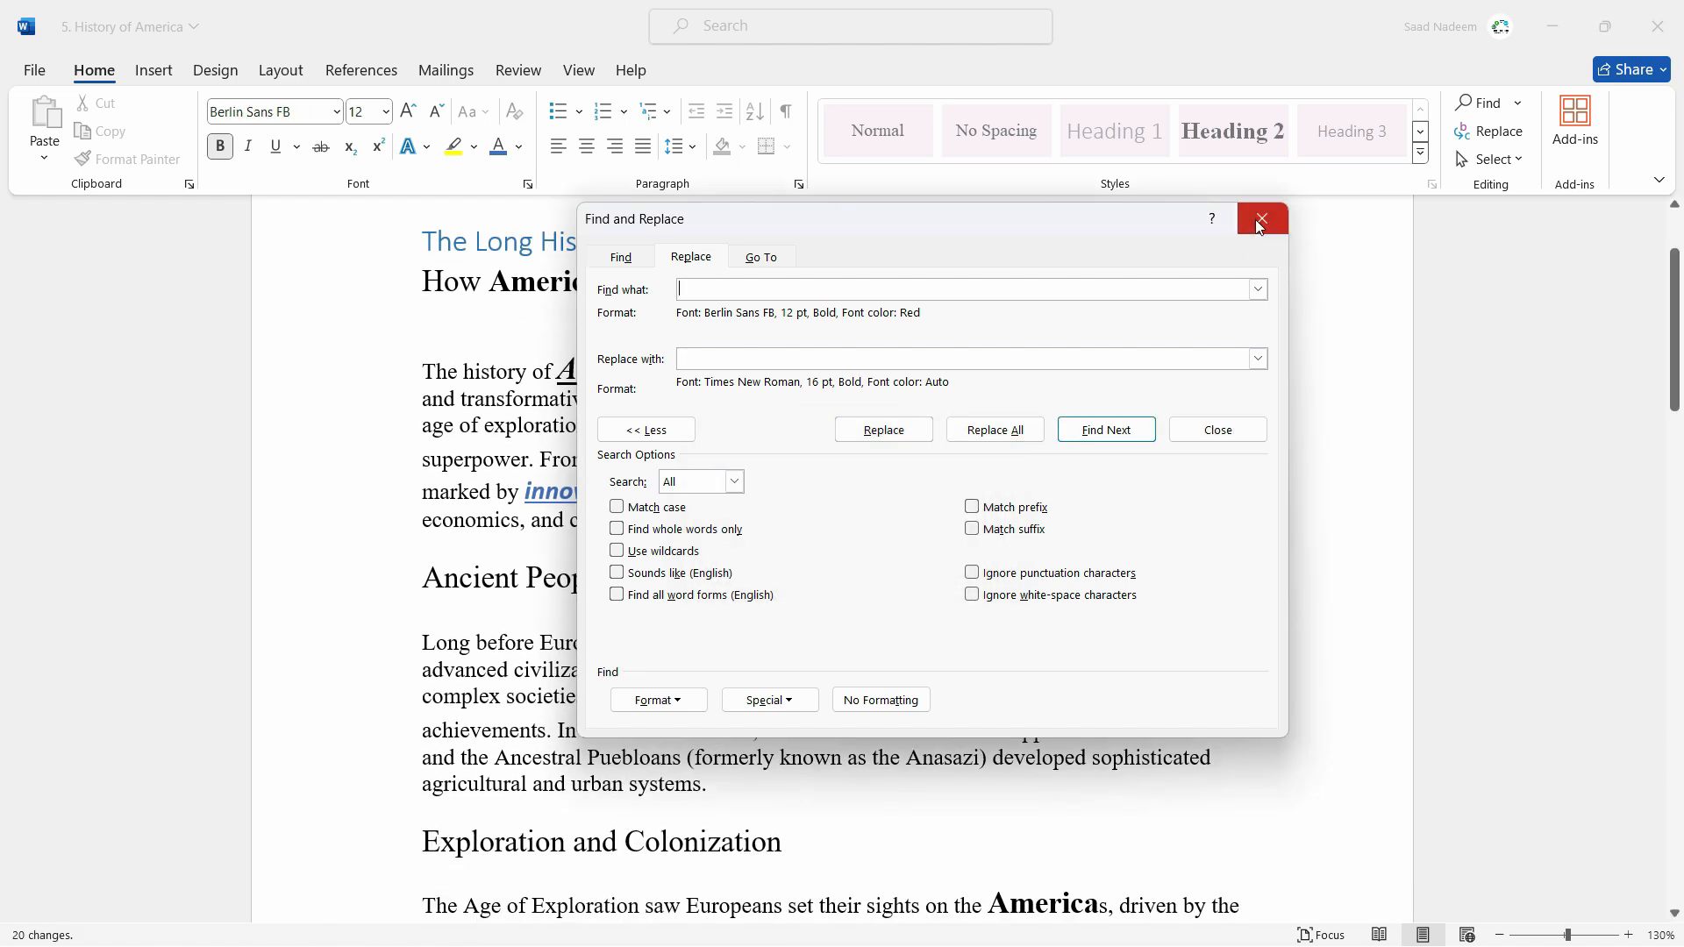
{"action": "left_click", "coordinate": [1260, 227]}
Examine the font formatting of the "America" occurrences throughout the document's sections.
{"action": "scroll", "coordinate": [1136, 571], "scroll_direction": "down", "scroll_amount": 5}
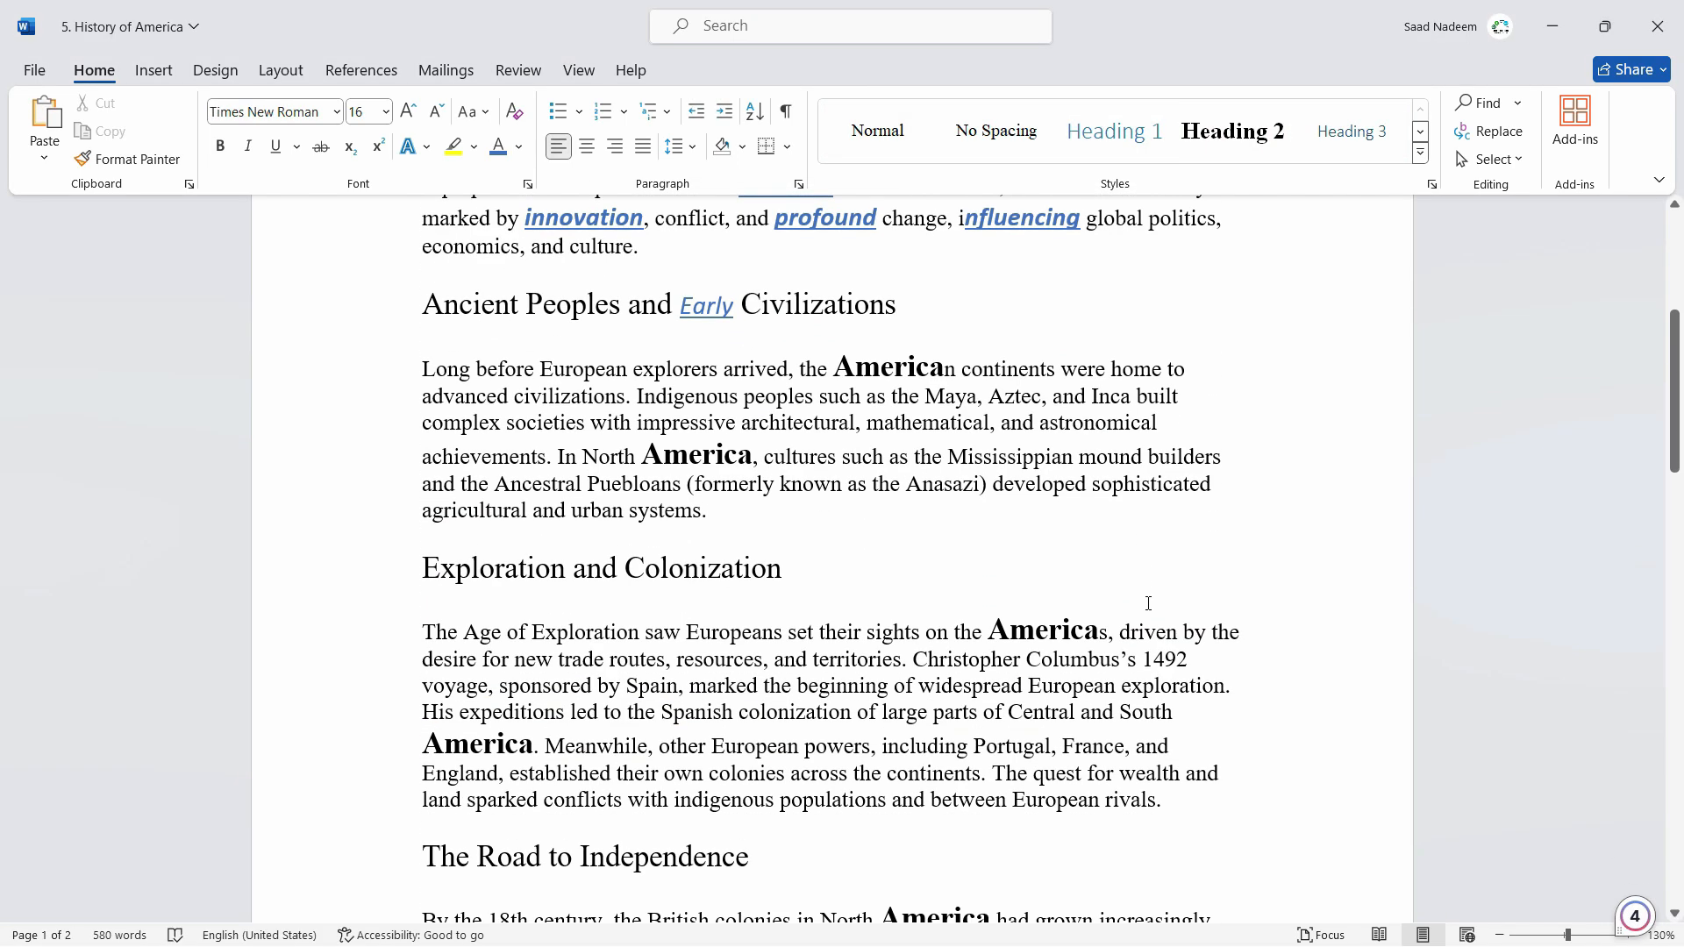
{"action": "scroll", "coordinate": [1149, 608], "scroll_direction": "down", "scroll_amount": 2}
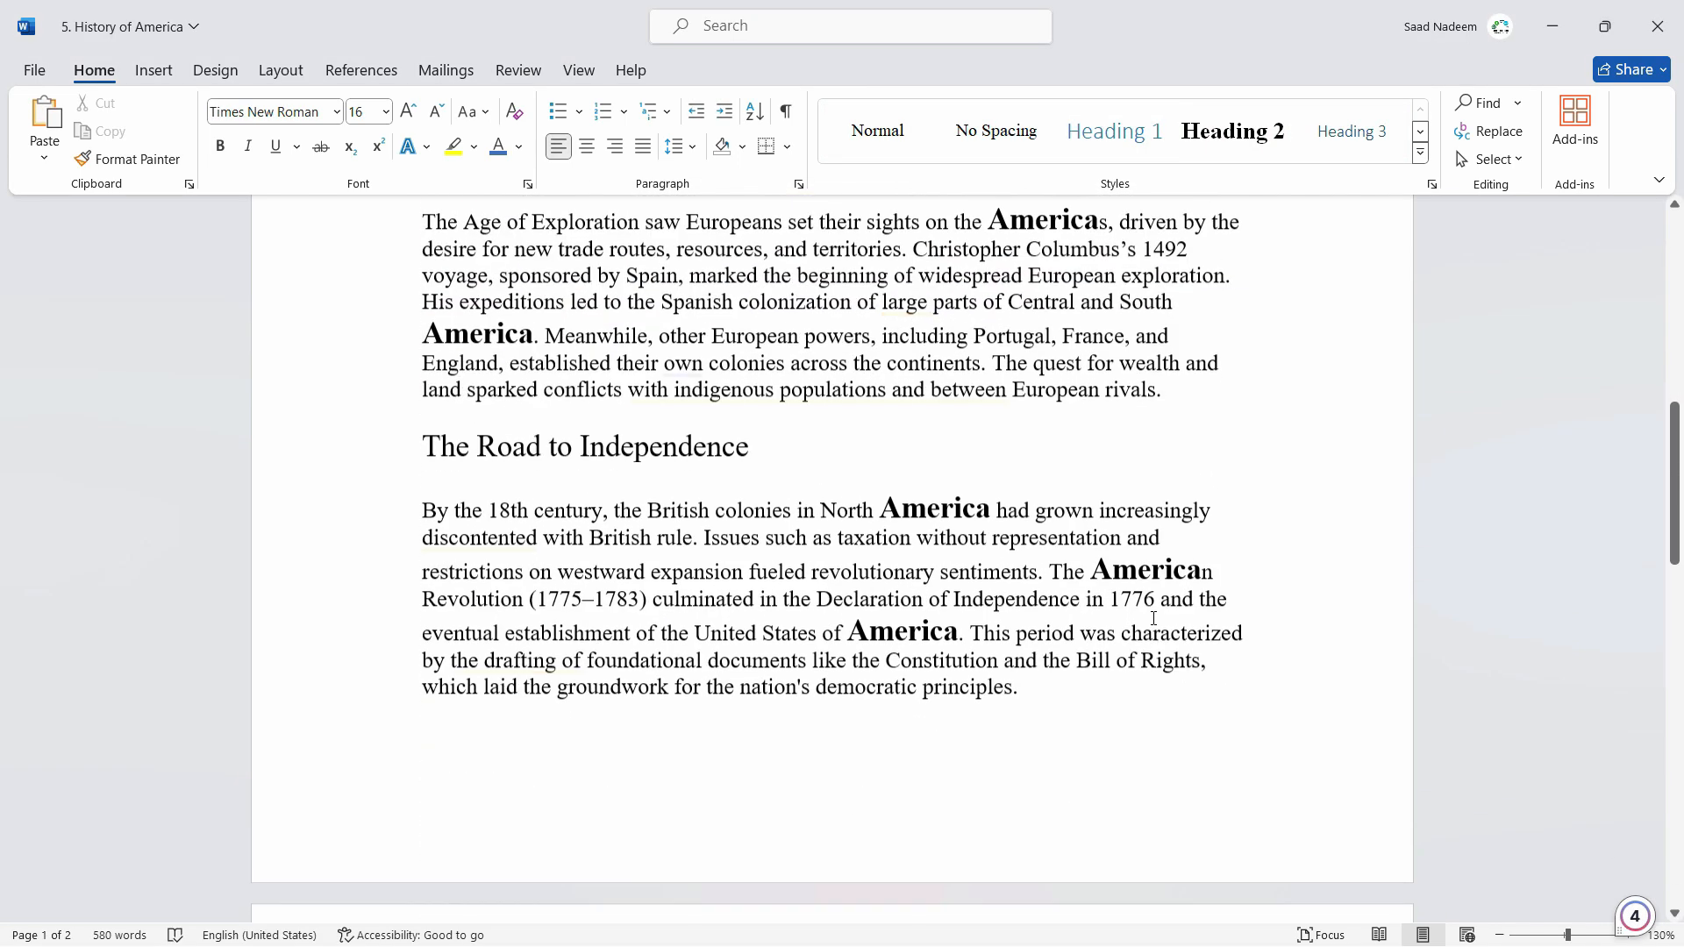
{"action": "scroll", "coordinate": [1154, 616], "scroll_direction": "up", "scroll_amount": 5}
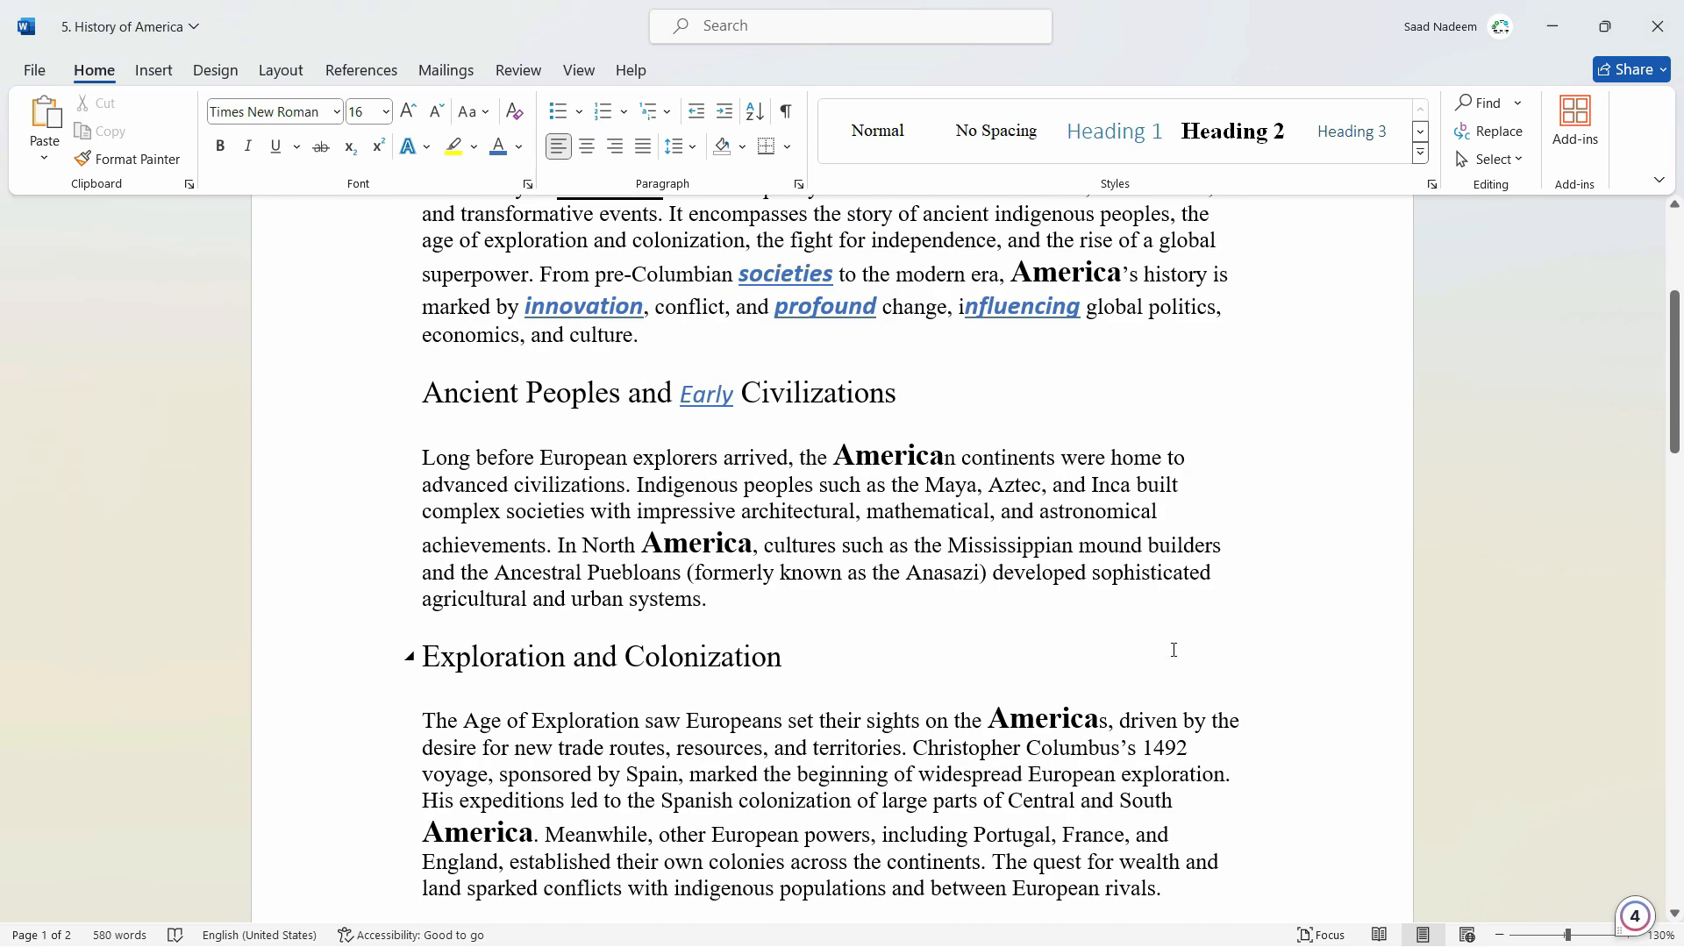
{"action": "scroll", "coordinate": [1174, 650], "scroll_direction": "up", "scroll_amount": 4}
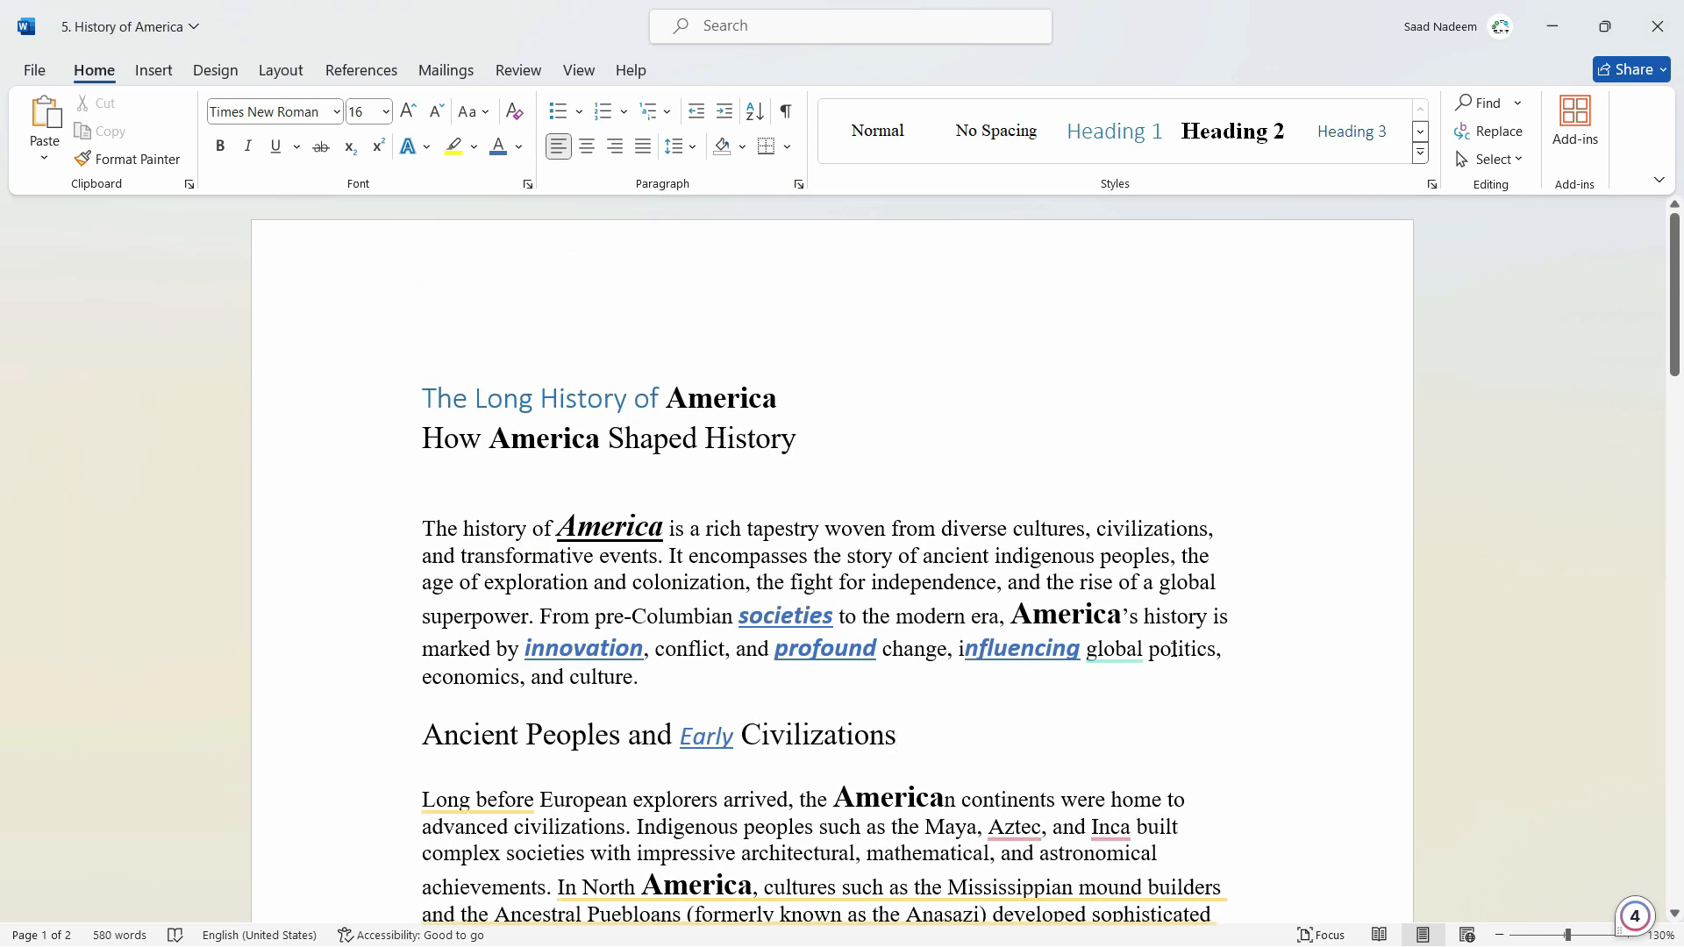
{"action": "scroll", "coordinate": [1174, 650], "scroll_direction": "down", "scroll_amount": 5}
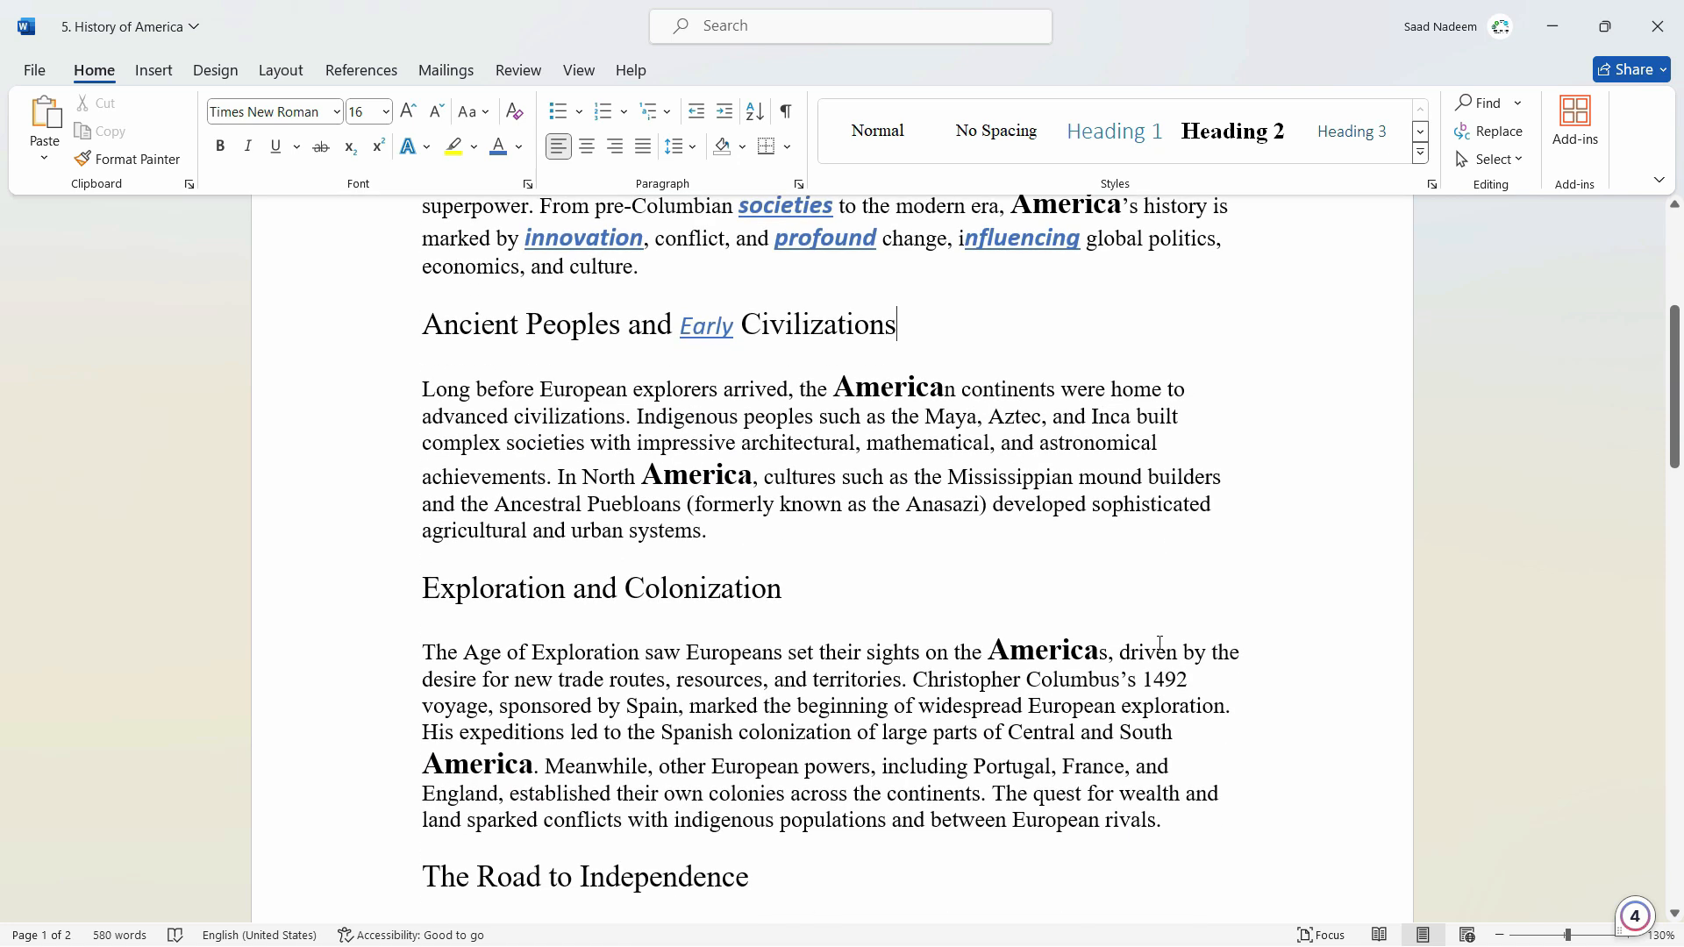
{"action": "scroll", "coordinate": [1158, 644], "scroll_direction": "down", "scroll_amount": 4}
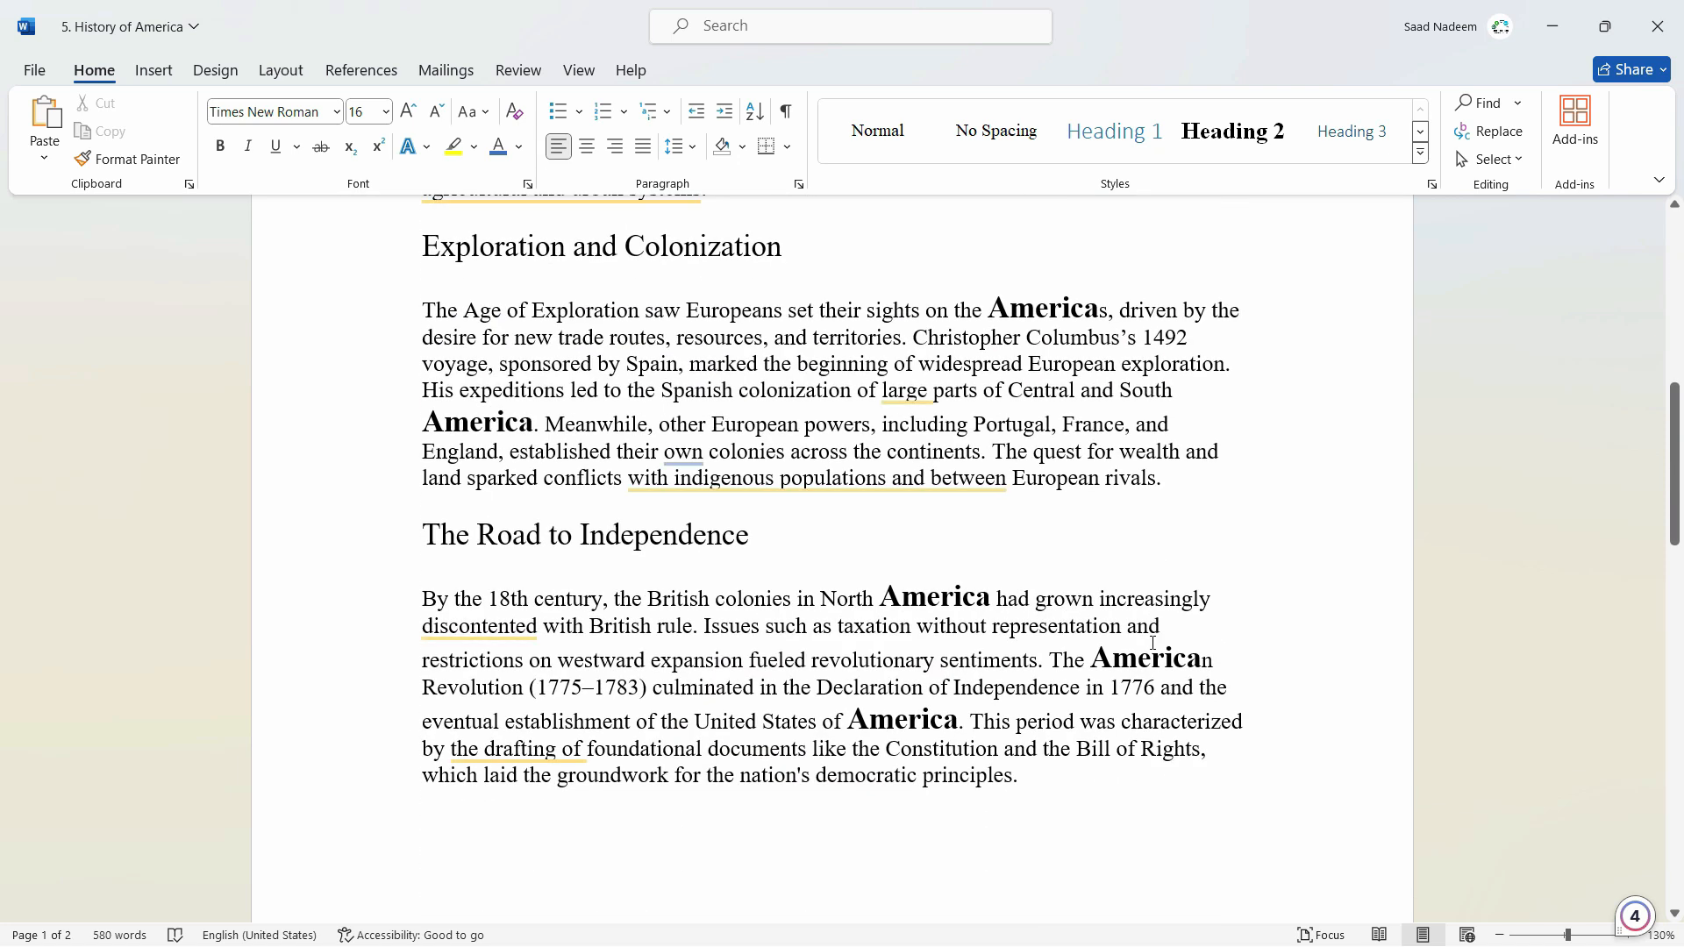